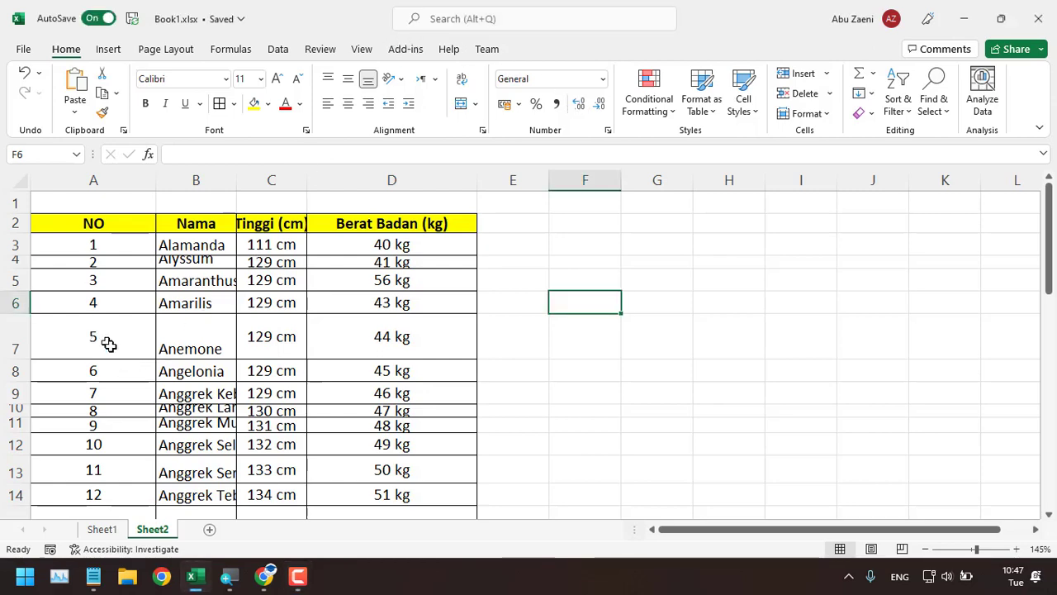
- Drag the row borders to resize row 22 and squash row 25 to a tiny height
left_click(140, 354)
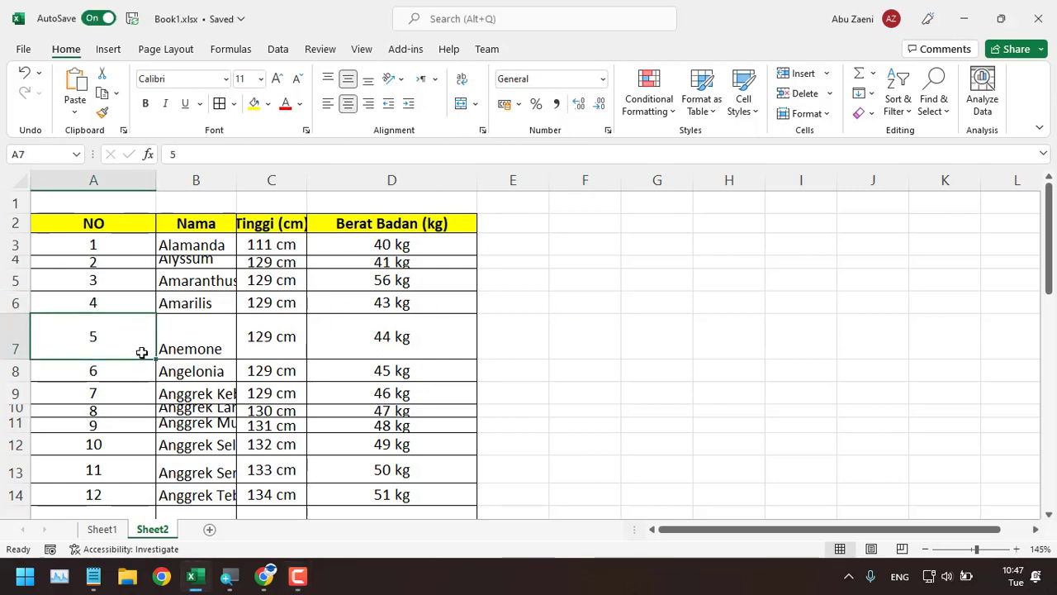
scroll(142, 352, "down", 2)
scroll(142, 353, "down", 1)
scroll(145, 353, "down", 3)
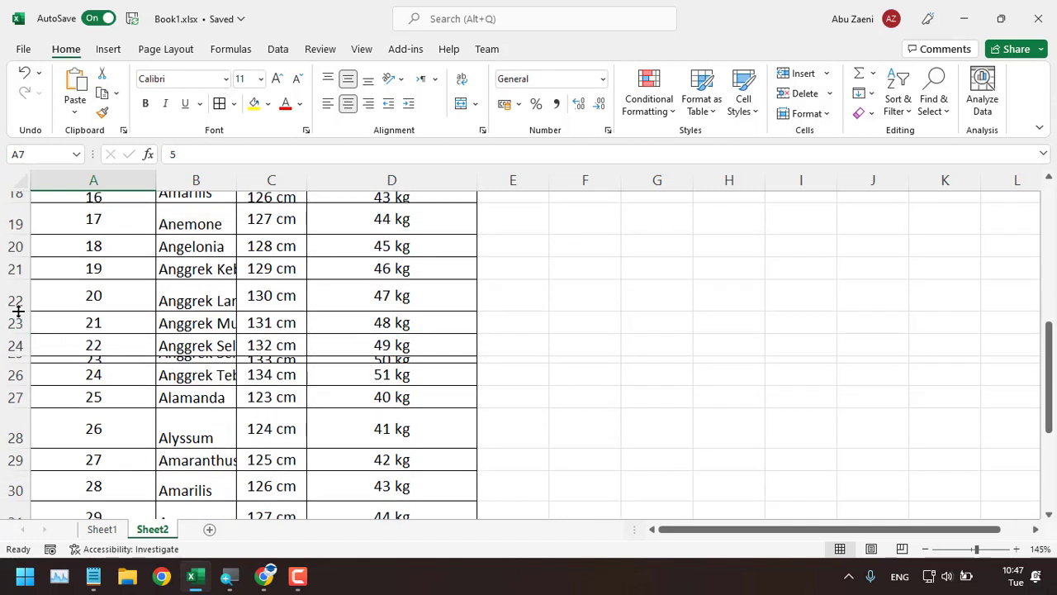
left_click_drag(18, 311, 18, 302)
left_click_drag(18, 366, 16, 355)
scroll(17, 375, "down", 3)
scroll(23, 396, "down", 2)
scroll(23, 399, "up", 2)
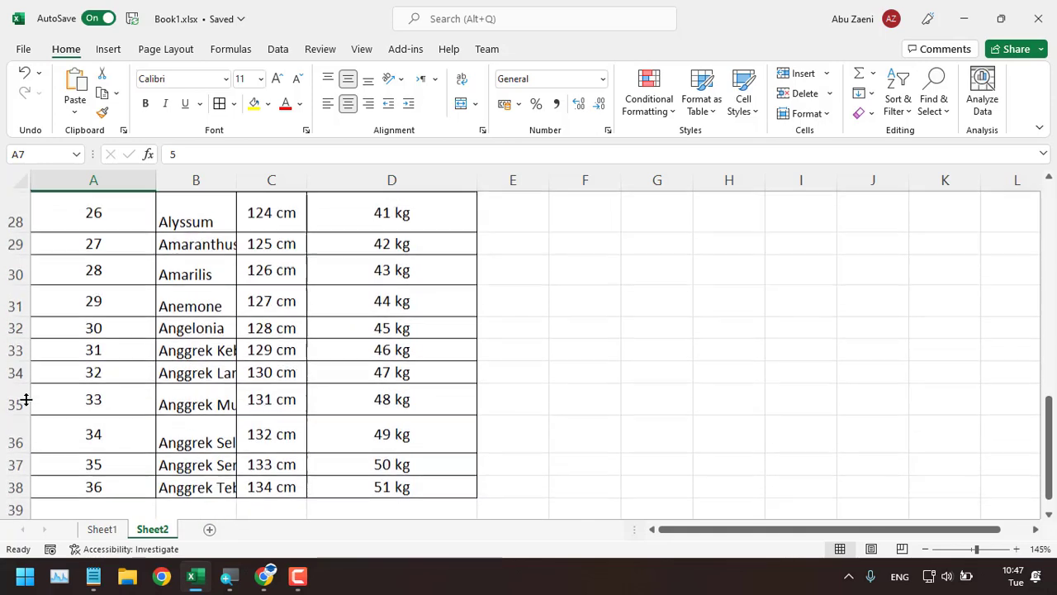
scroll(25, 400, "up", 5)
scroll(25, 399, "up", 4)
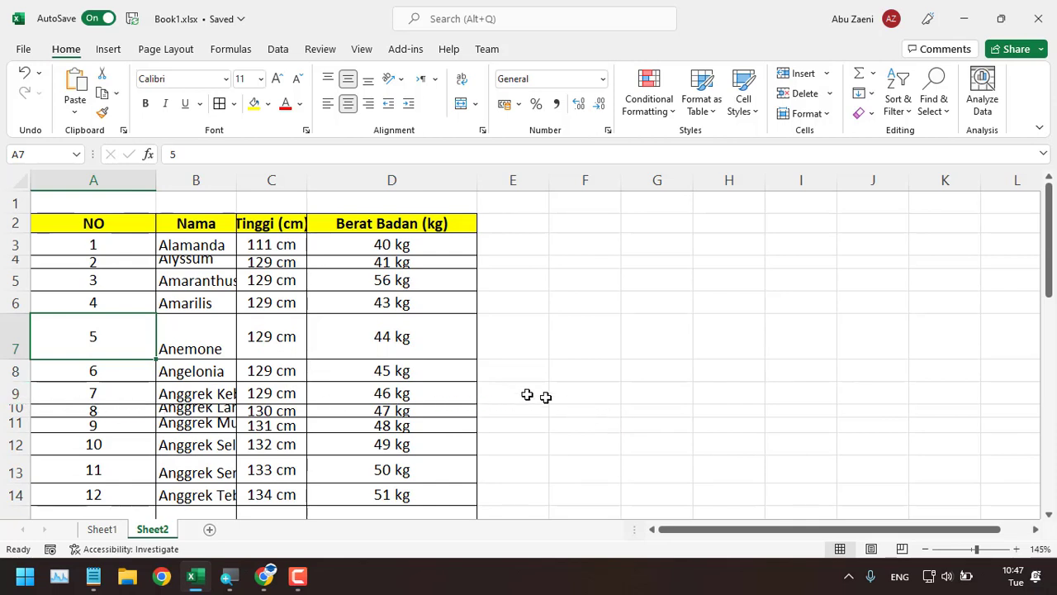
- Select the table range A2:D38 from the NO header cell and scroll to check it
left_click(101, 225)
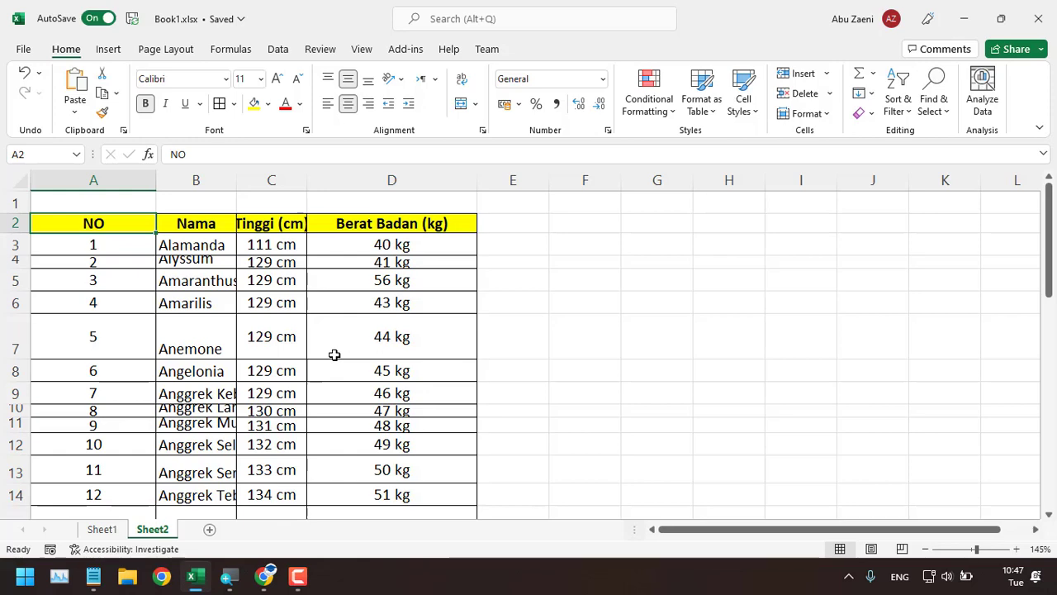
key("ctrl+v")
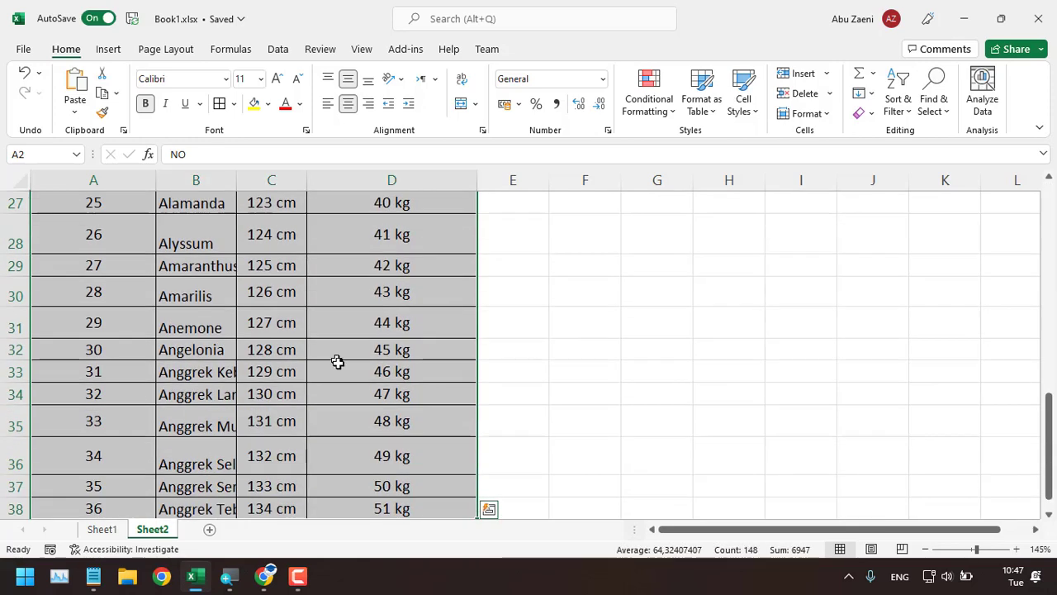
scroll(345, 394, "down", 1)
scroll(365, 409, "up", 3)
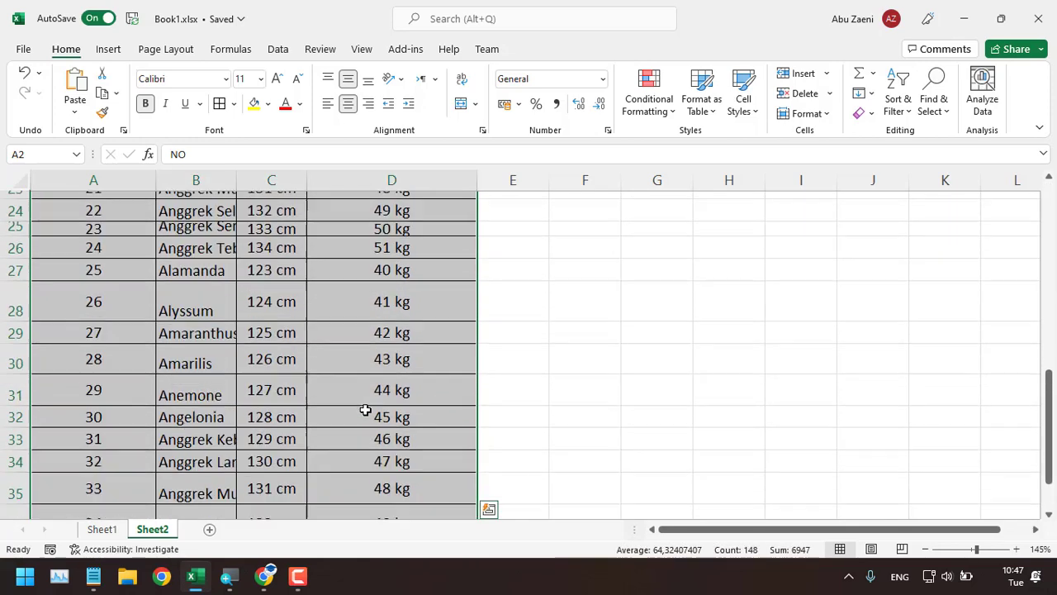
scroll(365, 410, "up", 4)
scroll(365, 408, "up", 4)
scroll(360, 400, "up", 1)
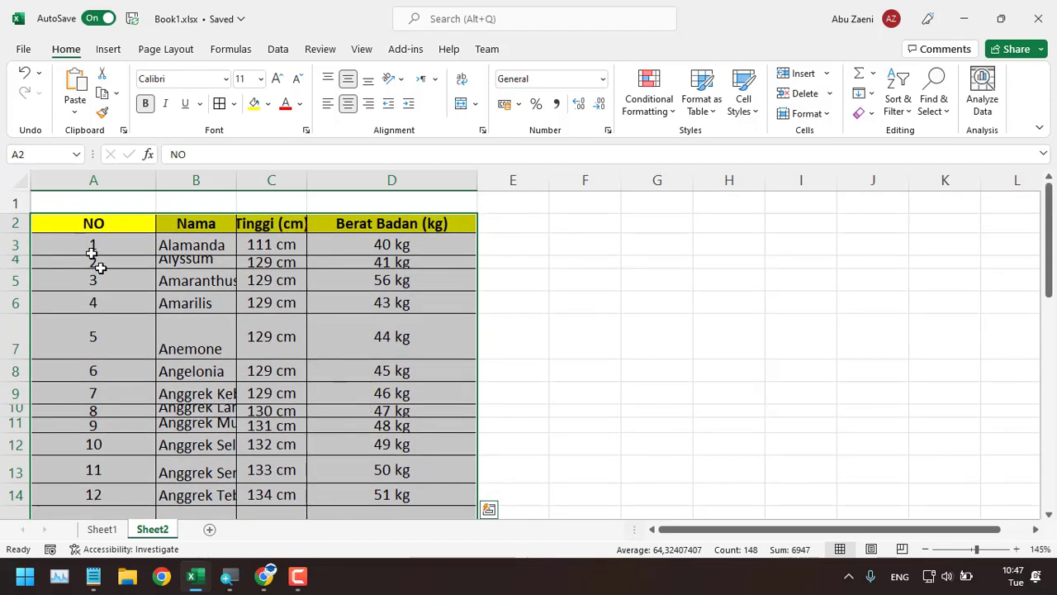
scroll(169, 387, "down", 4)
scroll(170, 386, "down", 5)
scroll(170, 388, "up", 5)
scroll(169, 388, "up", 4)
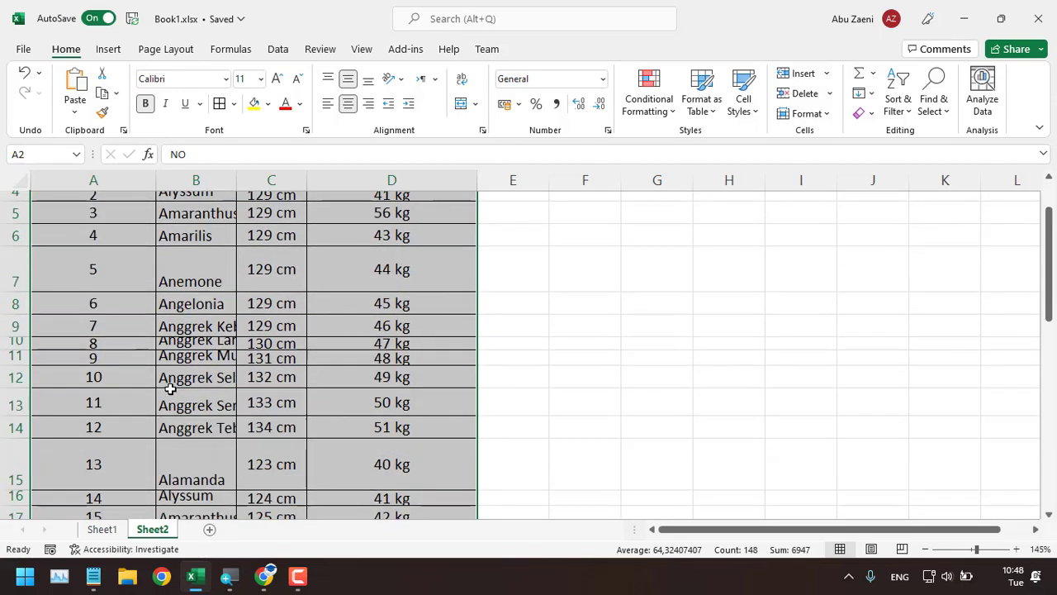
scroll(169, 388, "up", 1)
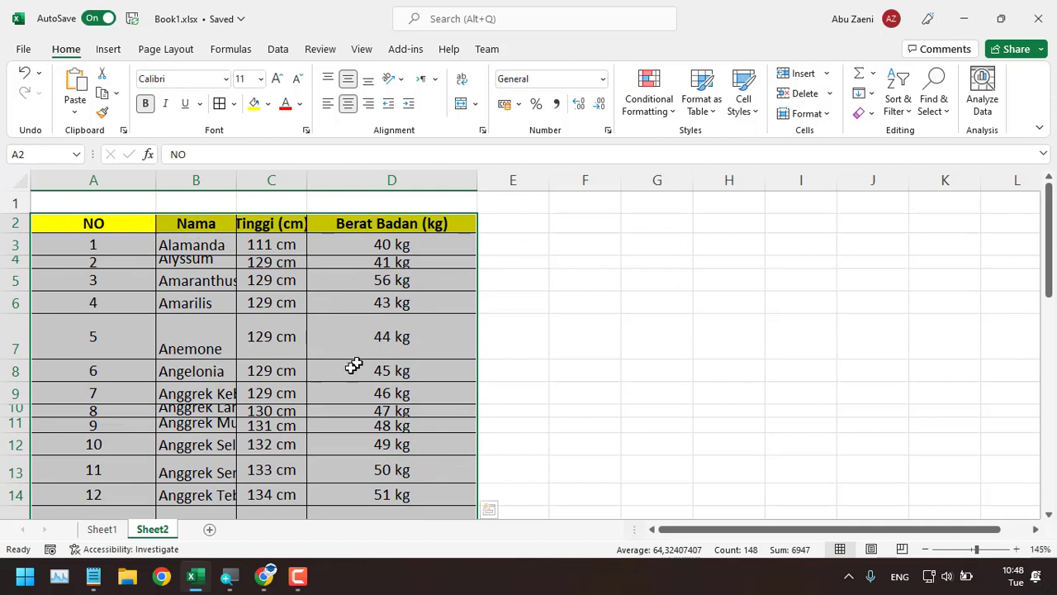
left_click(98, 224)
left_click(379, 280)
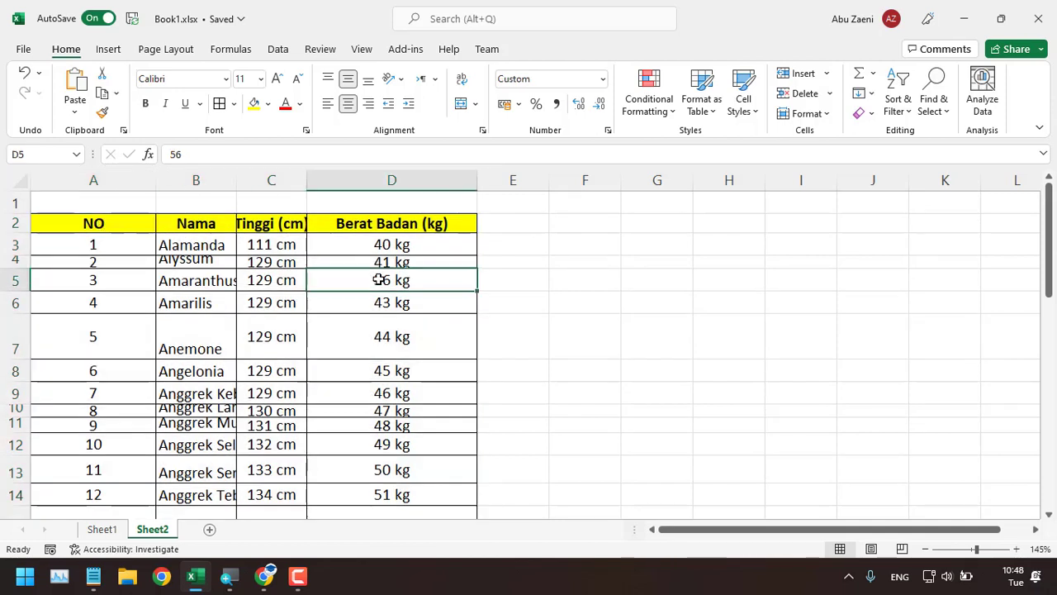
key("ctrl+a")
left_click(178, 344)
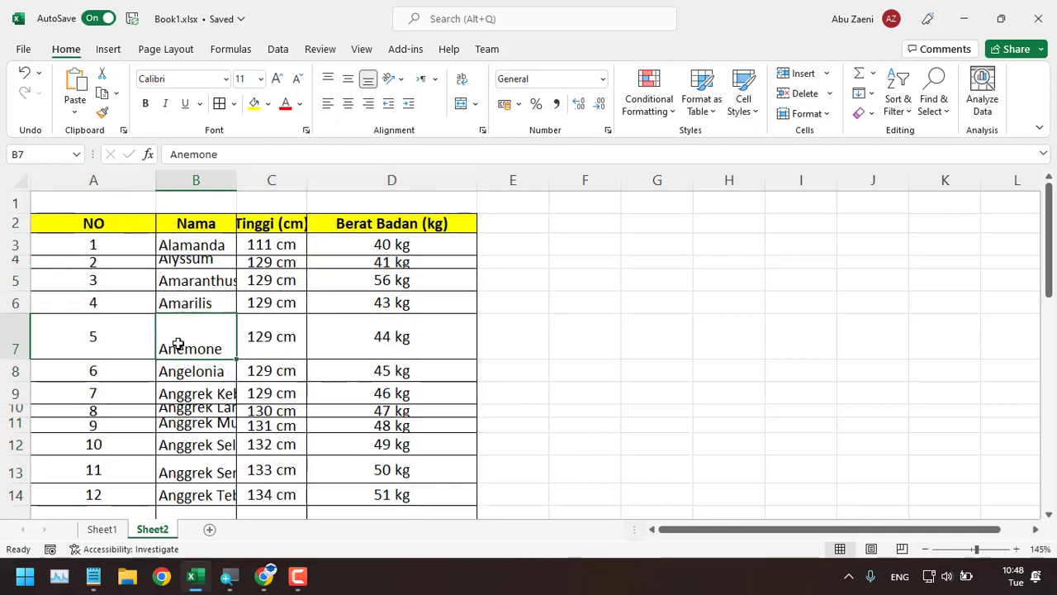
key("ctrl+a")
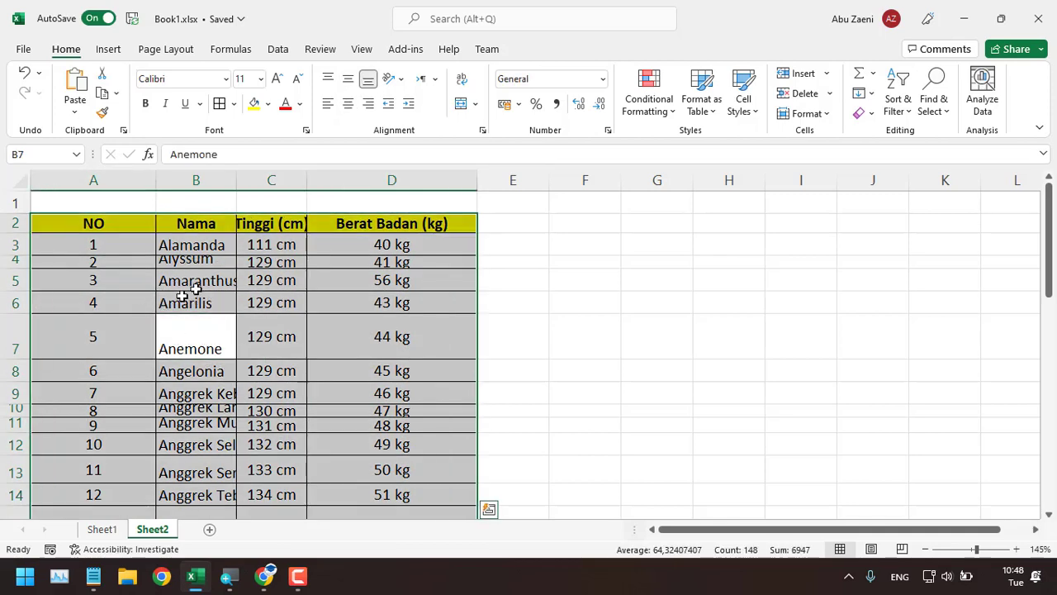
left_click(90, 241)
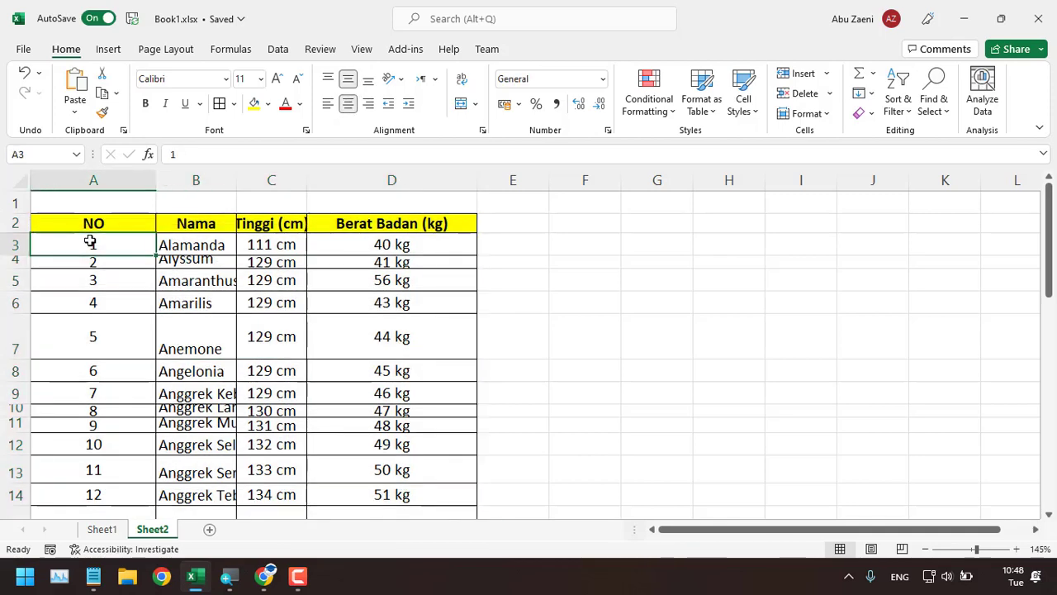
key("ctrl+a")
left_click(604, 317)
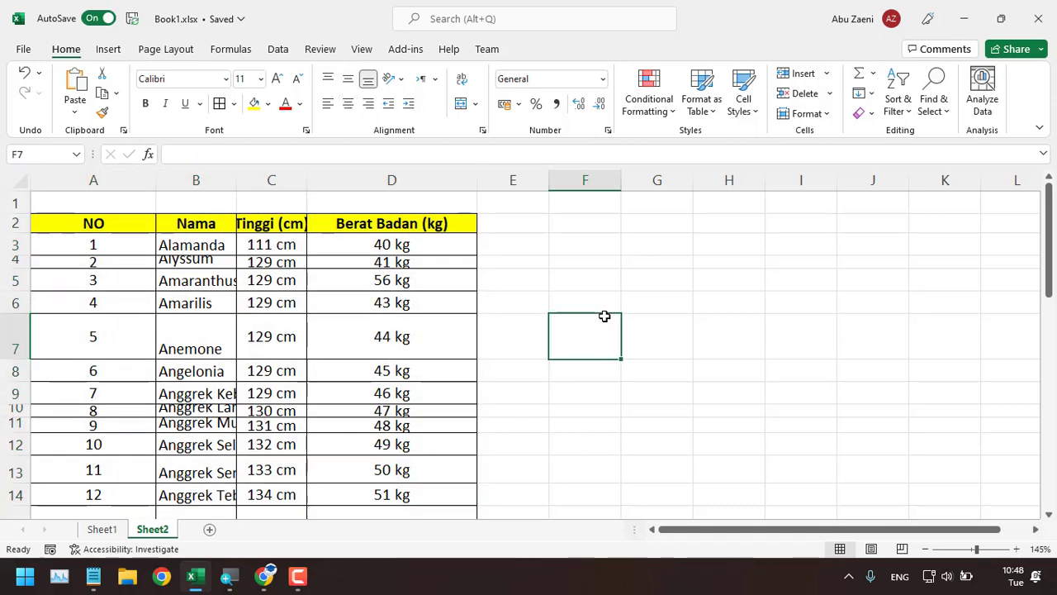
key("ctrl+a")
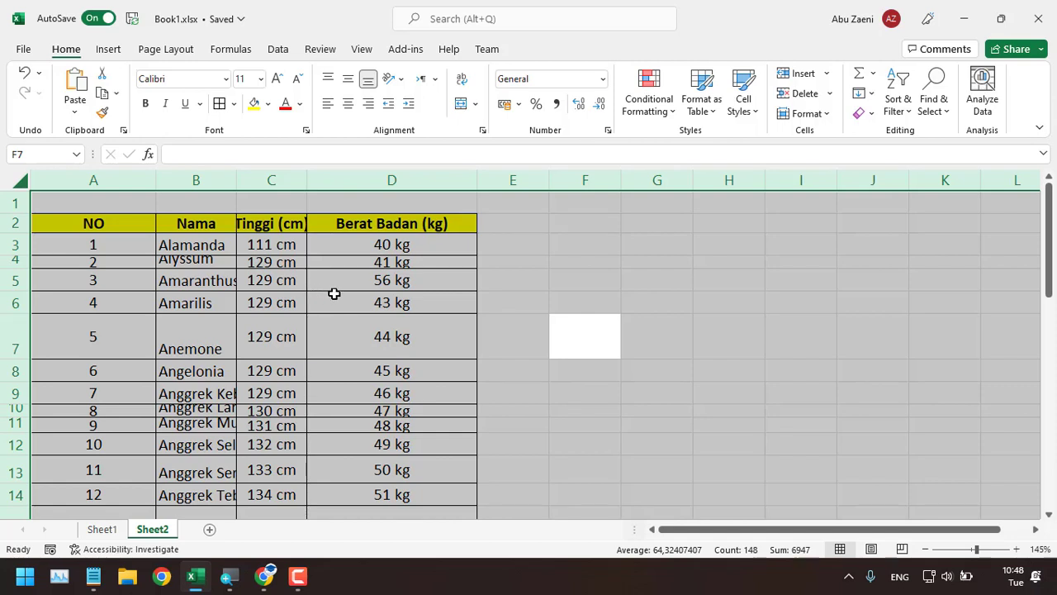
left_click(99, 241)
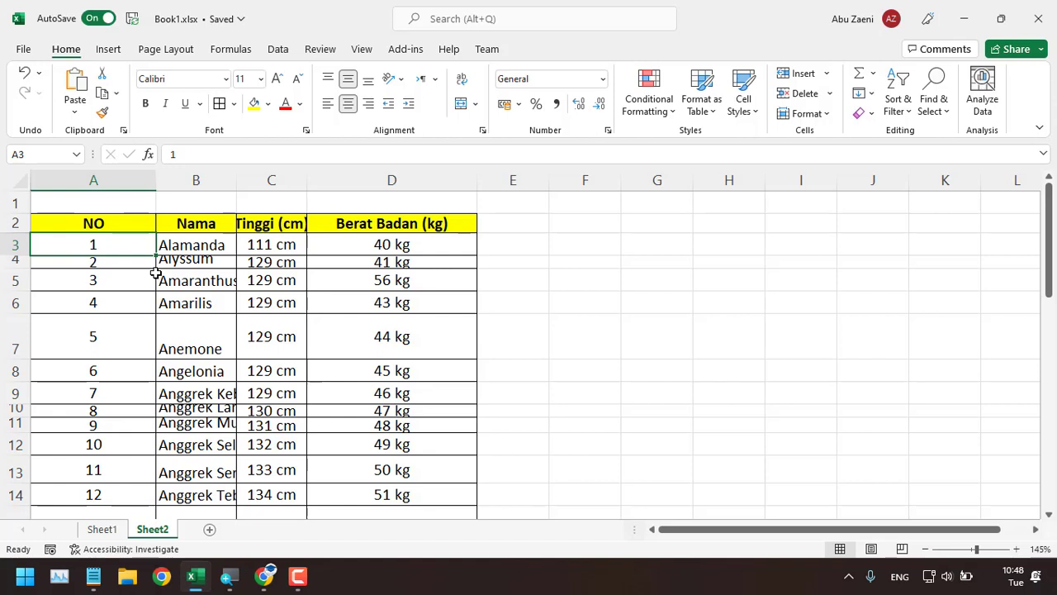
key("ctrl+a")
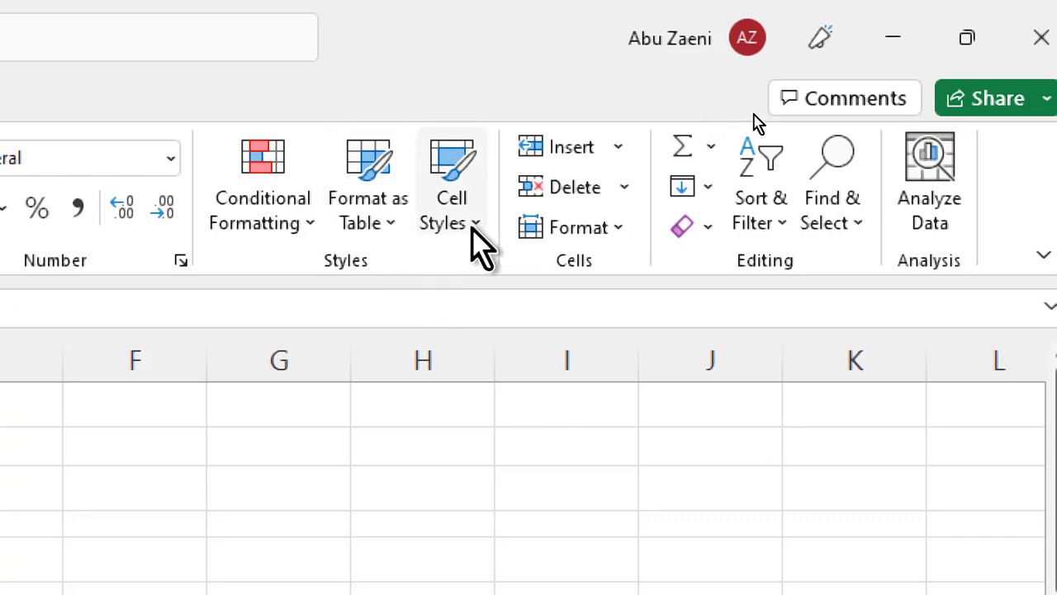
left_click(392, 226)
left_click(397, 227)
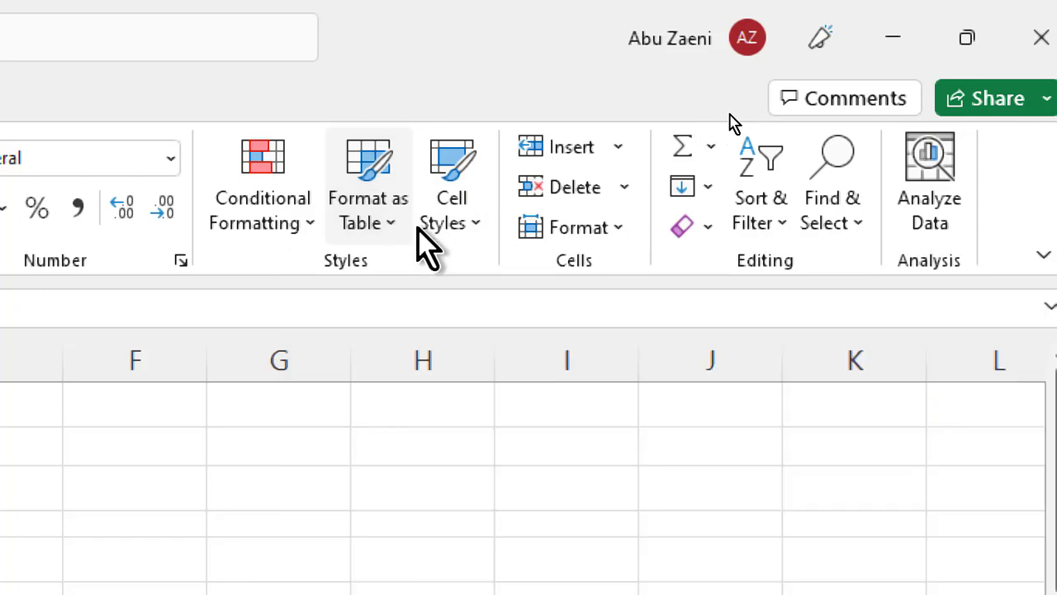
left_click(476, 223)
left_click(476, 219)
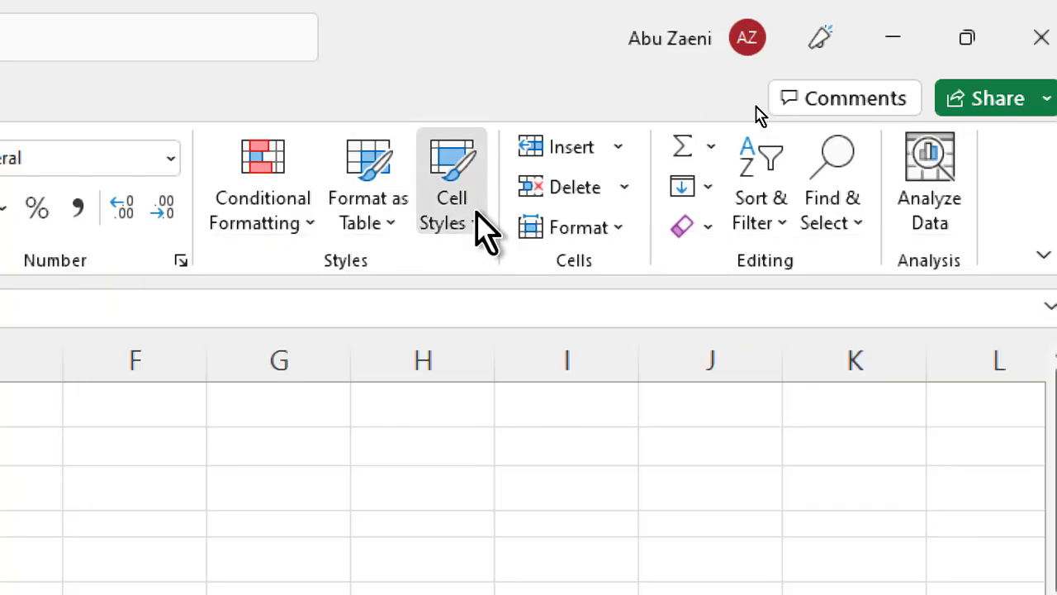
left_click(628, 243)
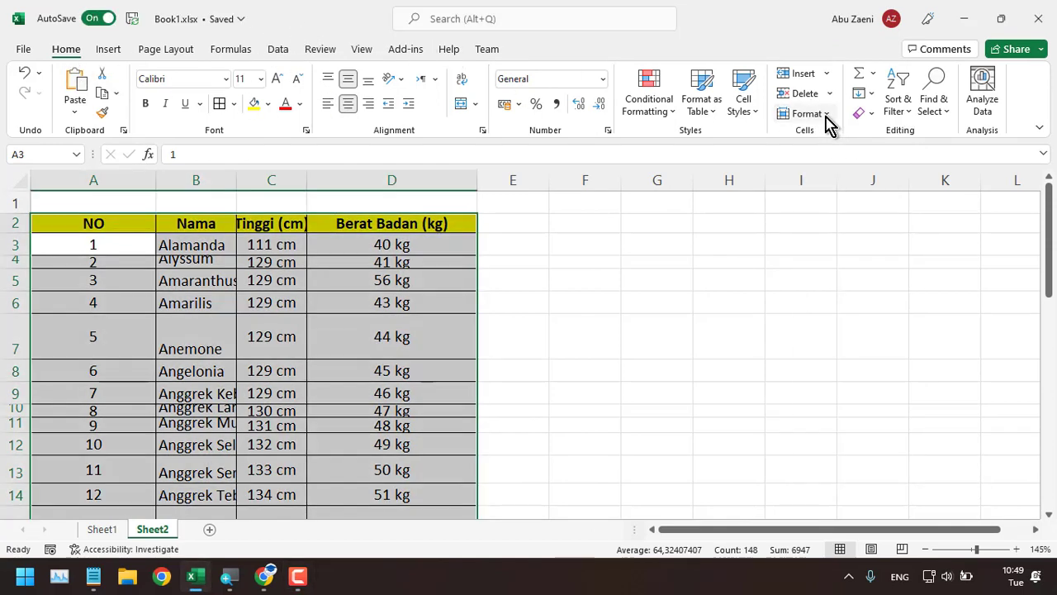
- Apply AutoFit Row Height from the Format menu to the selected table
left_click(826, 116)
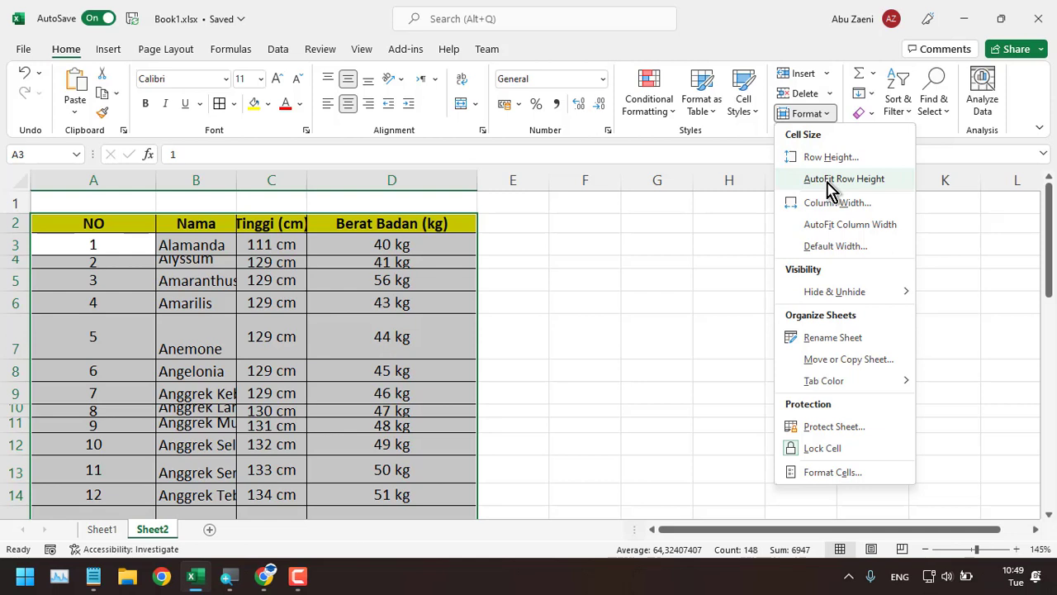
left_click(830, 190)
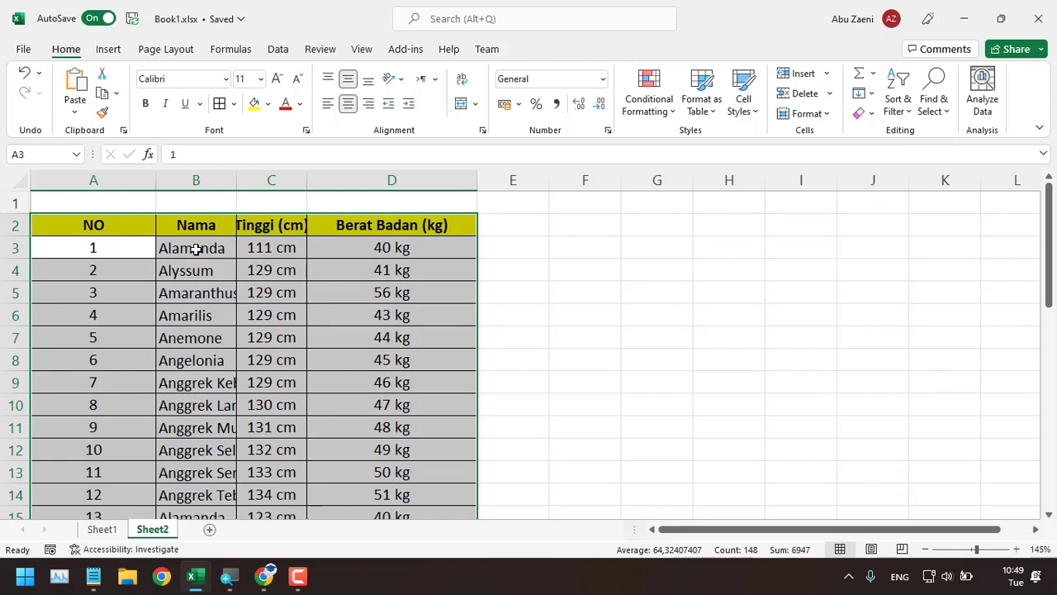
- Apply AutoFit Column Width from the Format menu and scroll to inspect the result
left_click(825, 115)
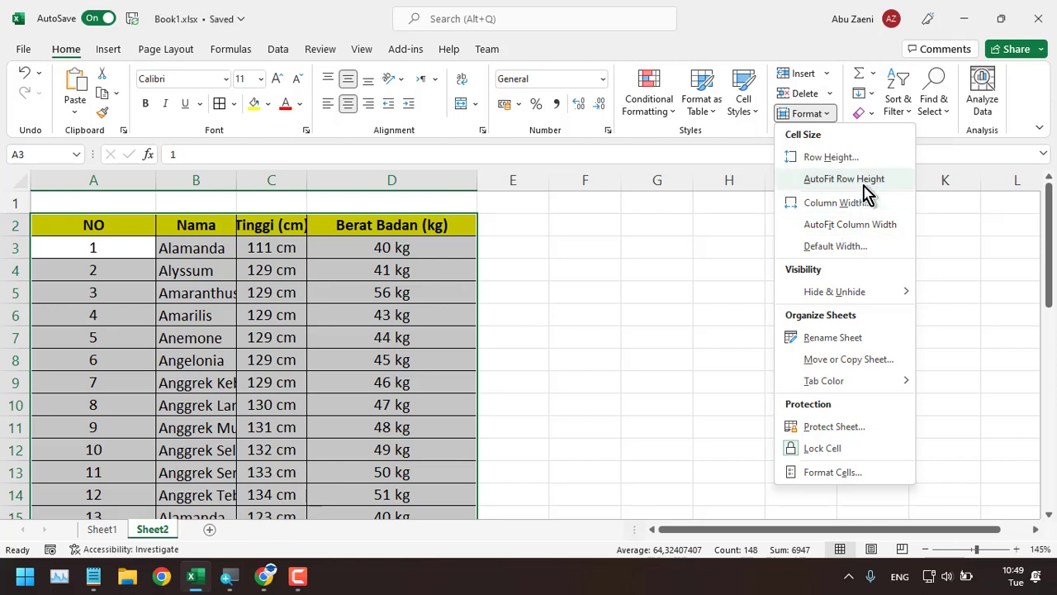
left_click(851, 230)
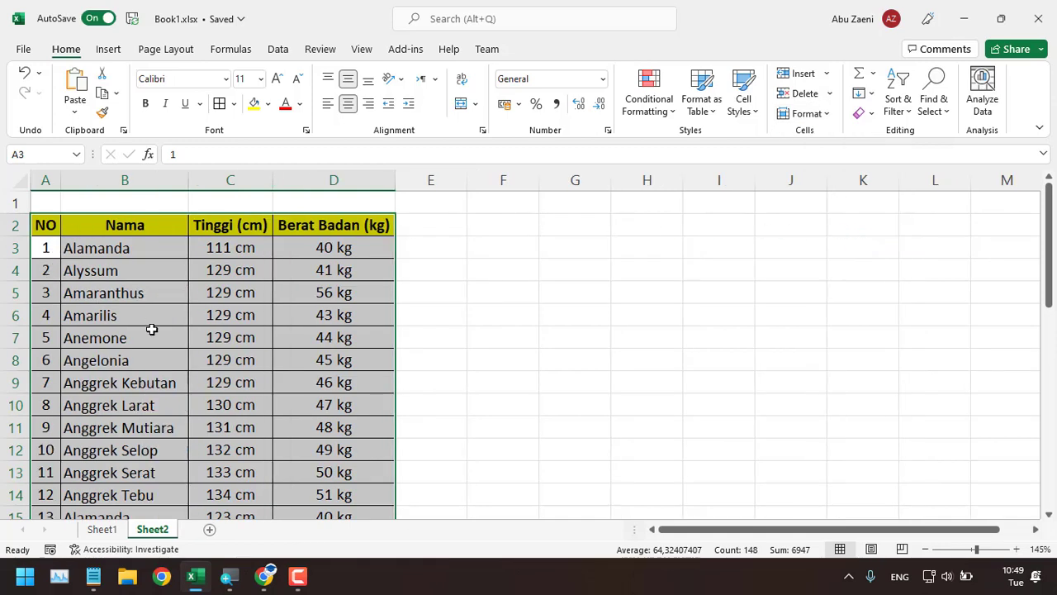
scroll(141, 342, "down", 4)
scroll(137, 379, "down", 5)
scroll(137, 381, "up", 5)
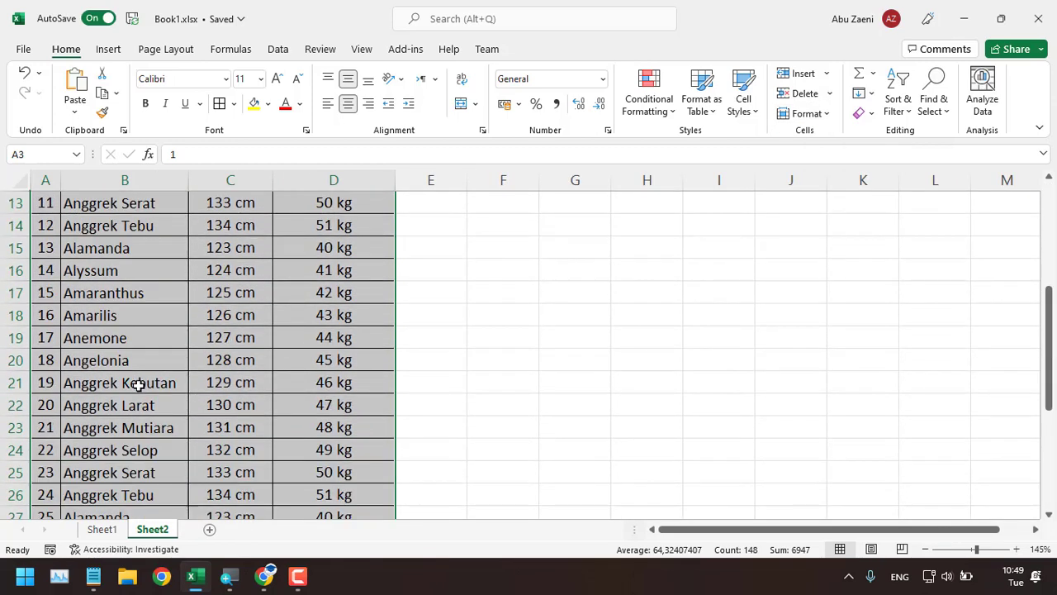
scroll(138, 382, "up", 4)
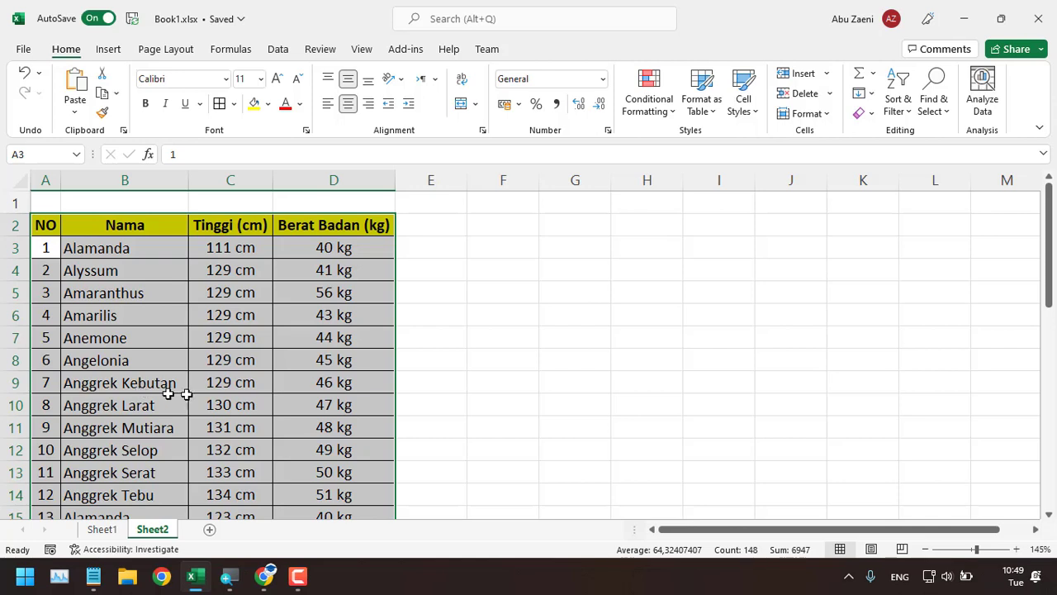
- Undo both the column width and row height auto-fits with Ctrl+Z
key("ctrl+z")
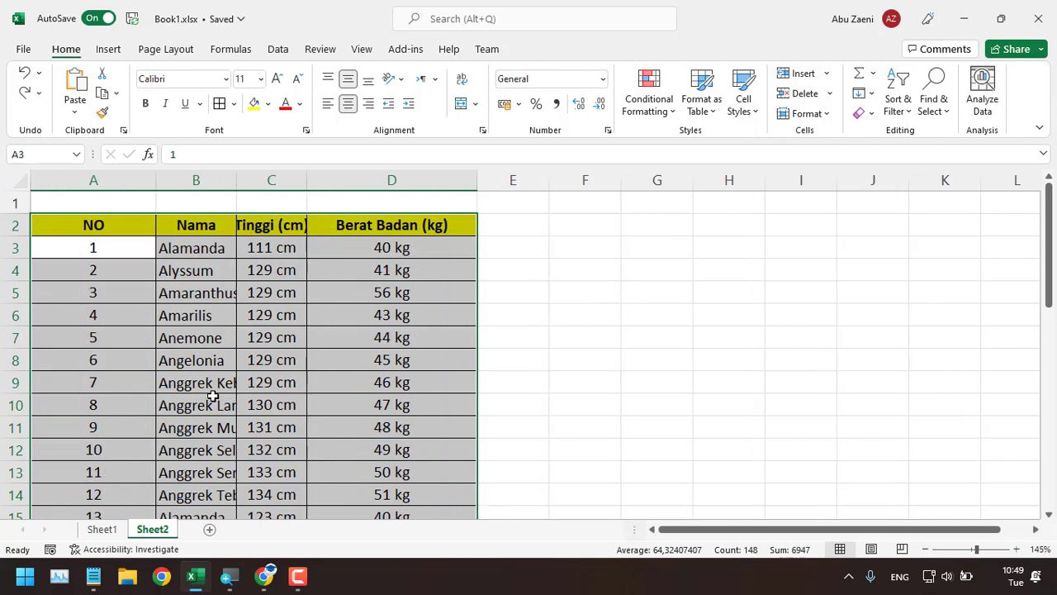
key("ctrl+z")
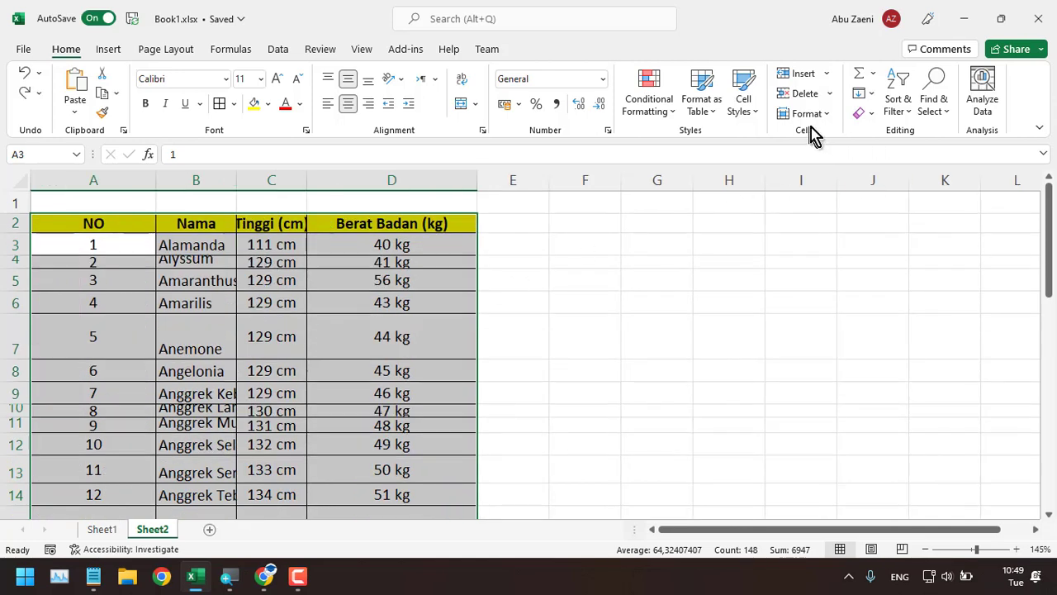
left_click(817, 114)
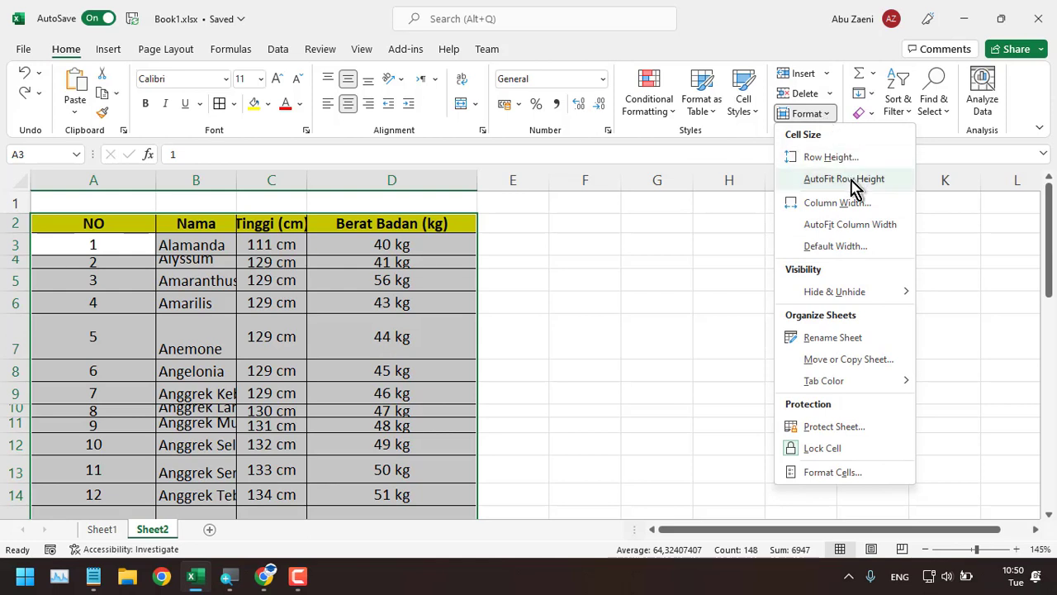
- AutoFit Row Height, then AutoFit Column Width on the table, and deselect it
left_click(844, 178)
left_click(822, 115)
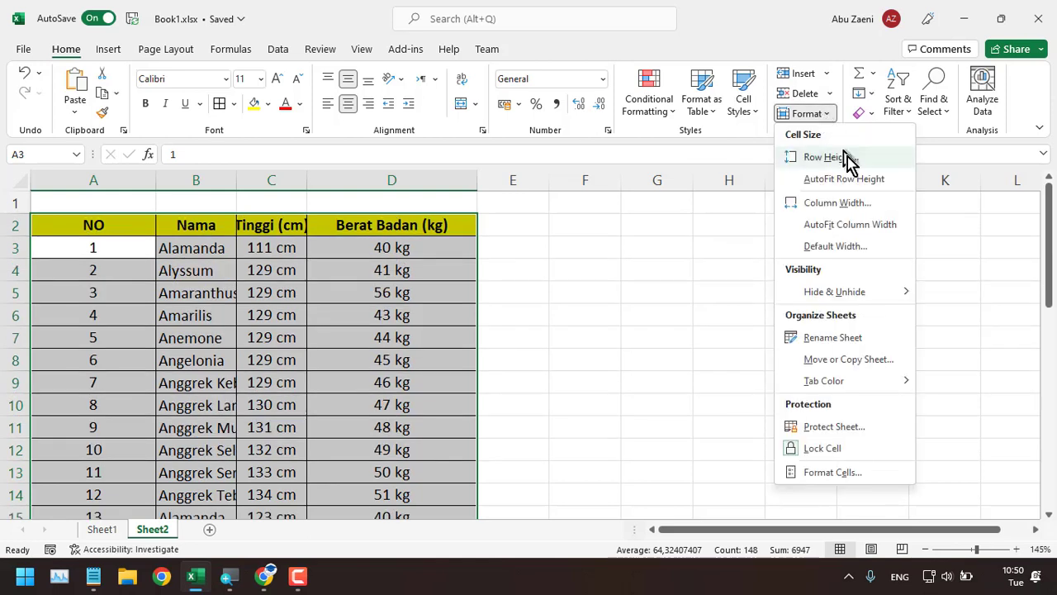
left_click(849, 225)
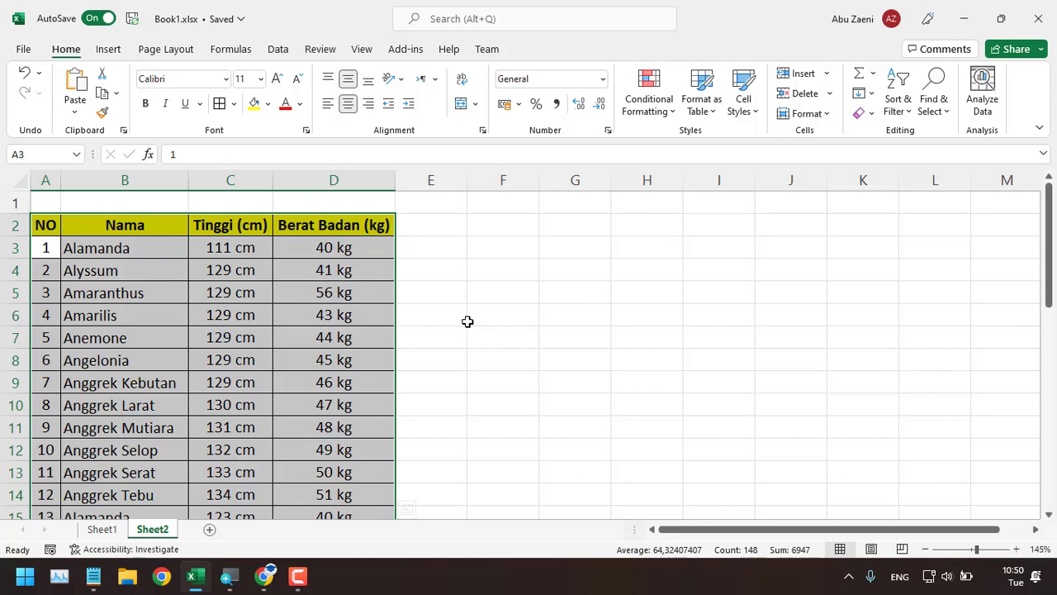
left_click(468, 322)
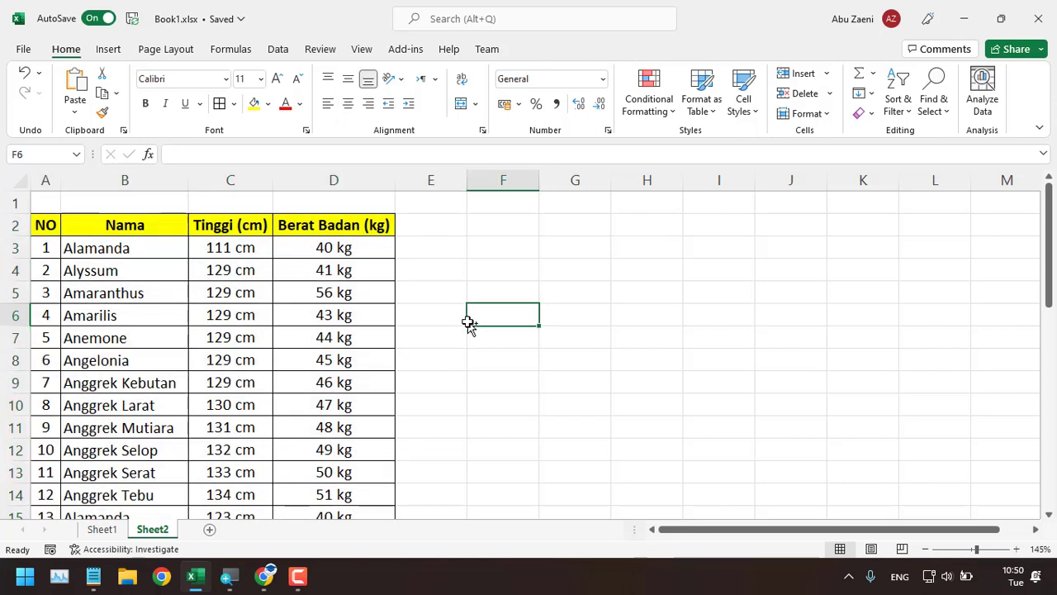
- Undo the auto-fit, select the table data A3:D14, and bring up the Notepad notes
key("ctrl+z")
key("ctrl+z")
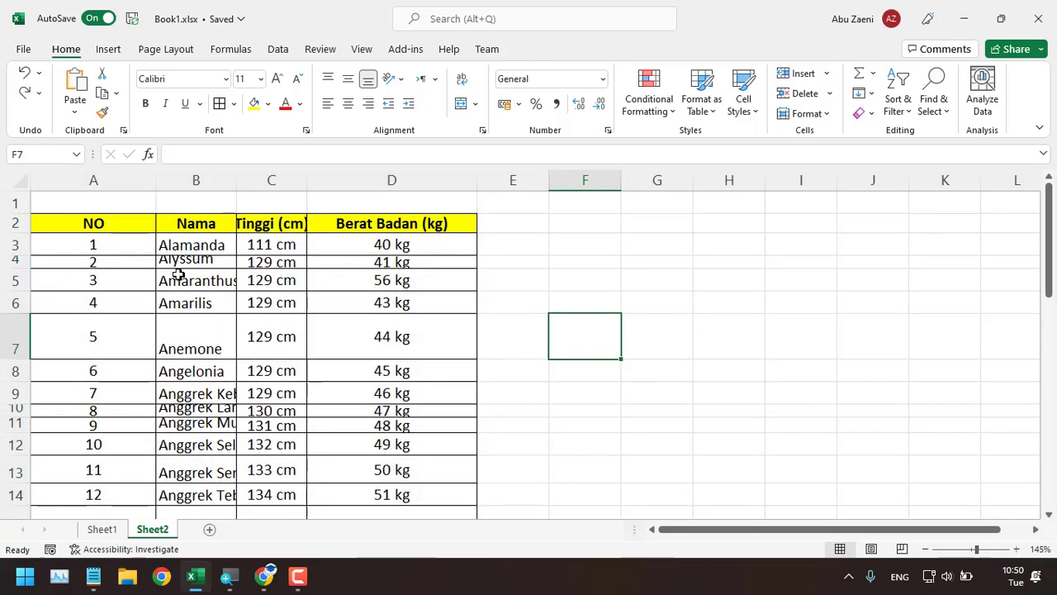
left_click(105, 245)
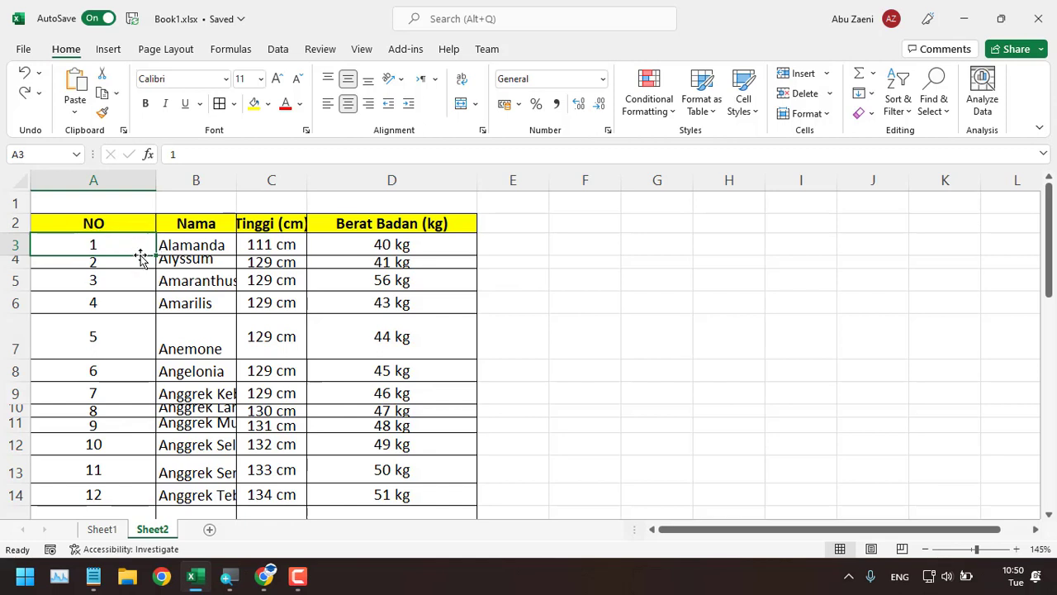
left_click_drag(140, 256, 140, 559)
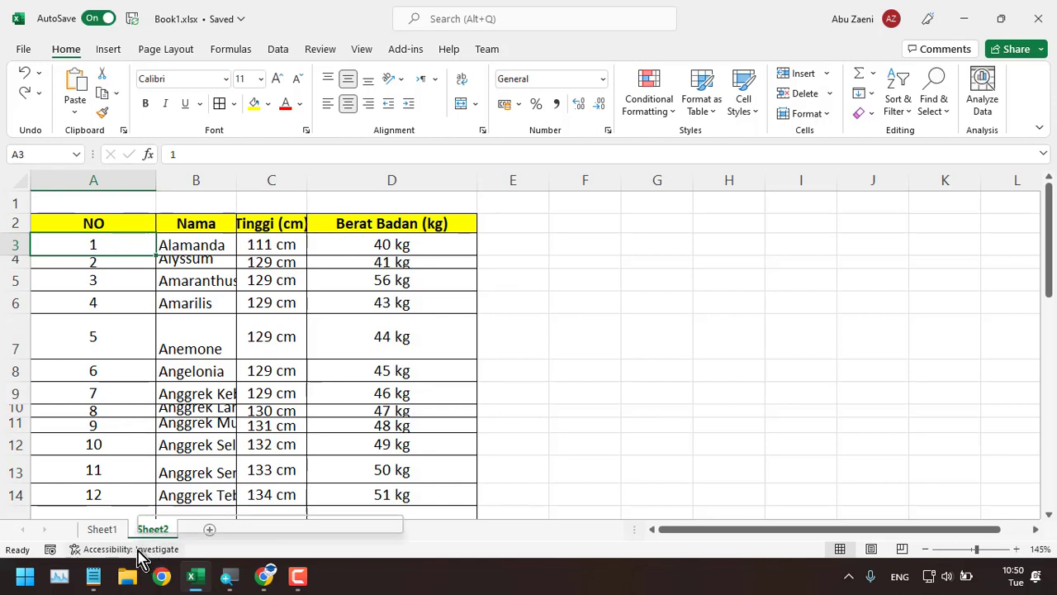
key("ctrl+shift+End")
left_click(93, 576)
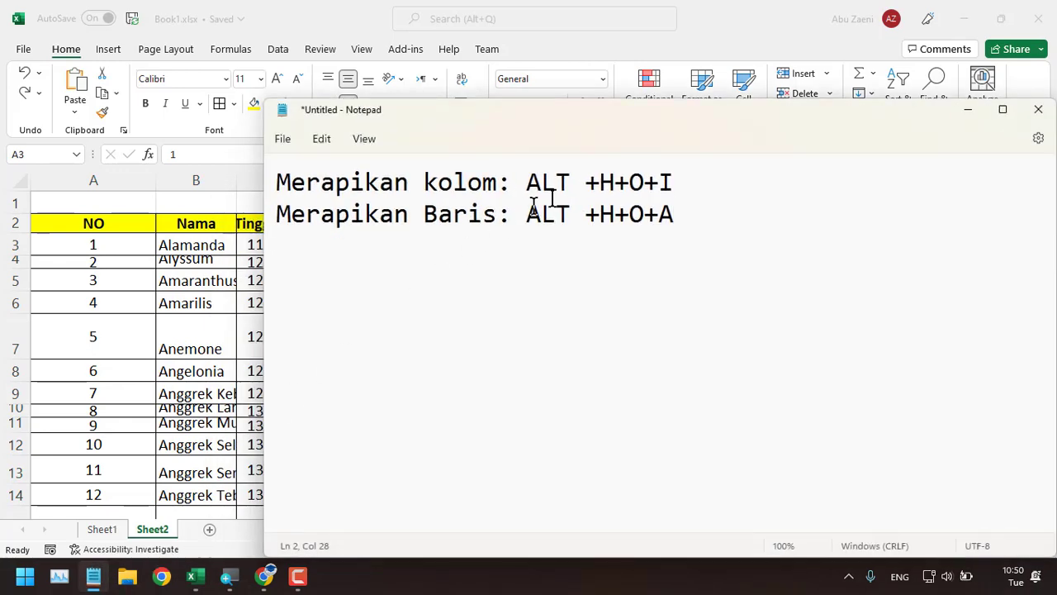
- Move the Notepad notes window lower, then minimize it to reveal the sheet
left_click_drag(650, 122, 627, 306)
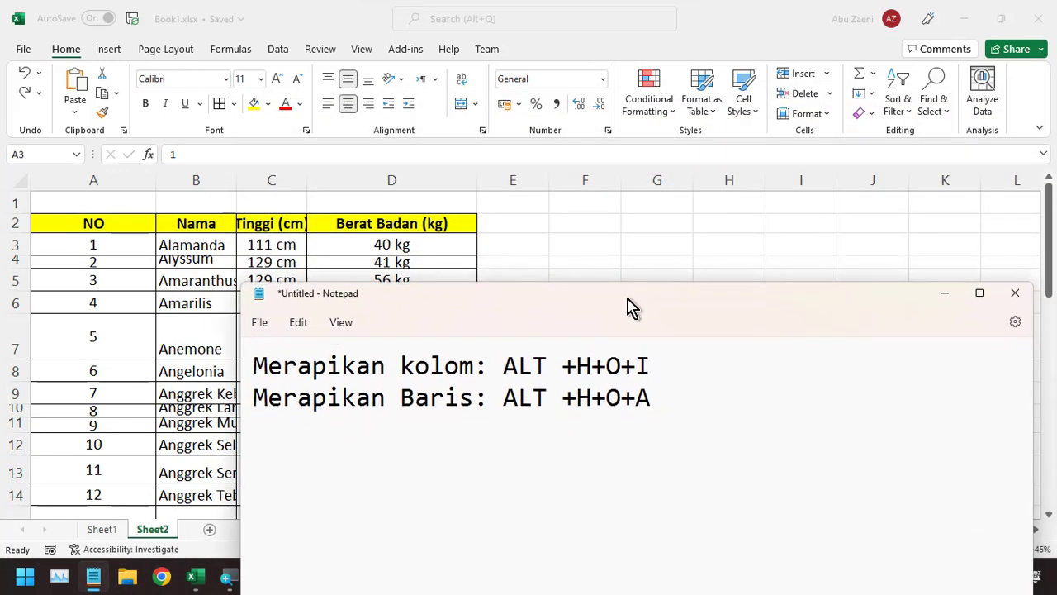
left_click_drag(628, 305, 610, 281)
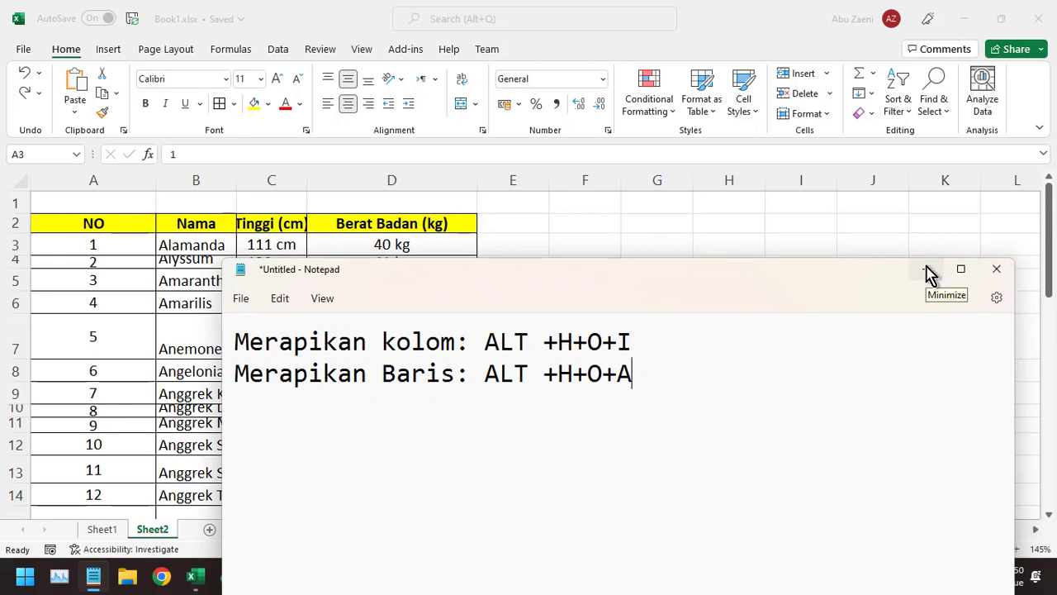
left_click(927, 273)
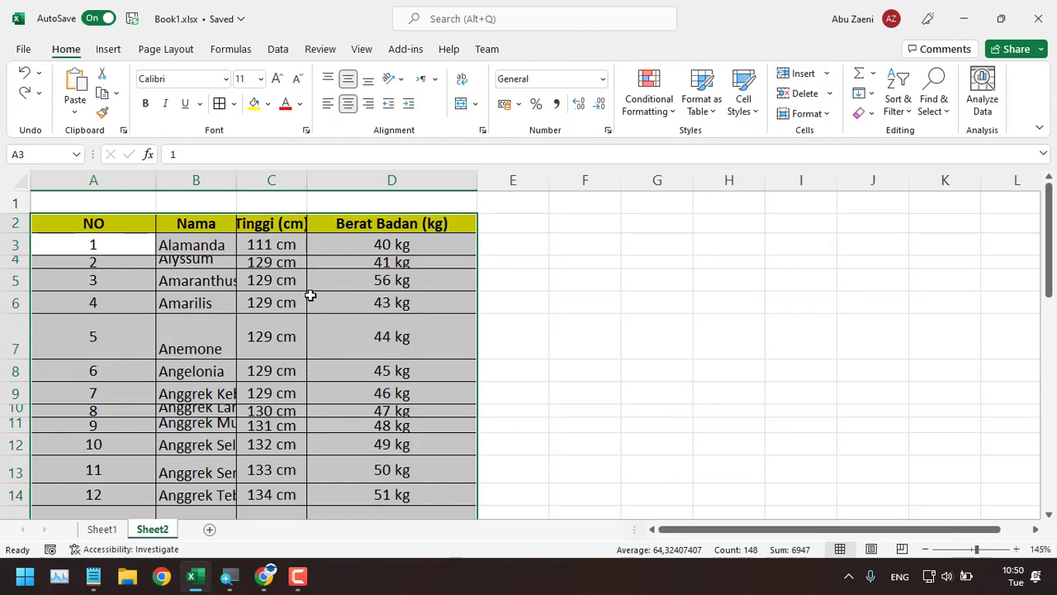
- Auto-fit the selected table's column widths with the Alt, H, O, I shortcut
left_click(93, 576)
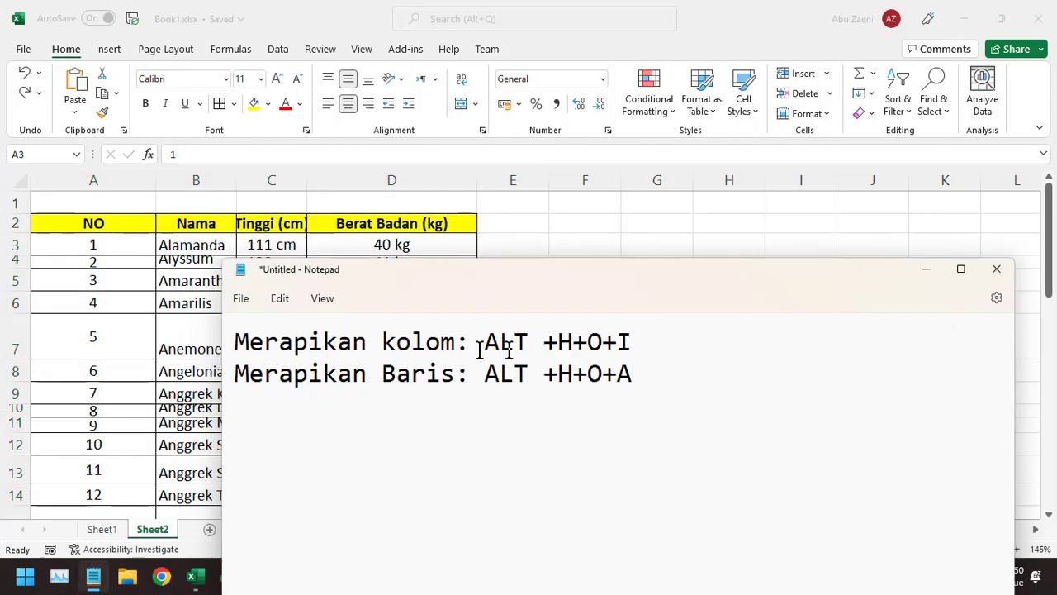
left_click(923, 273)
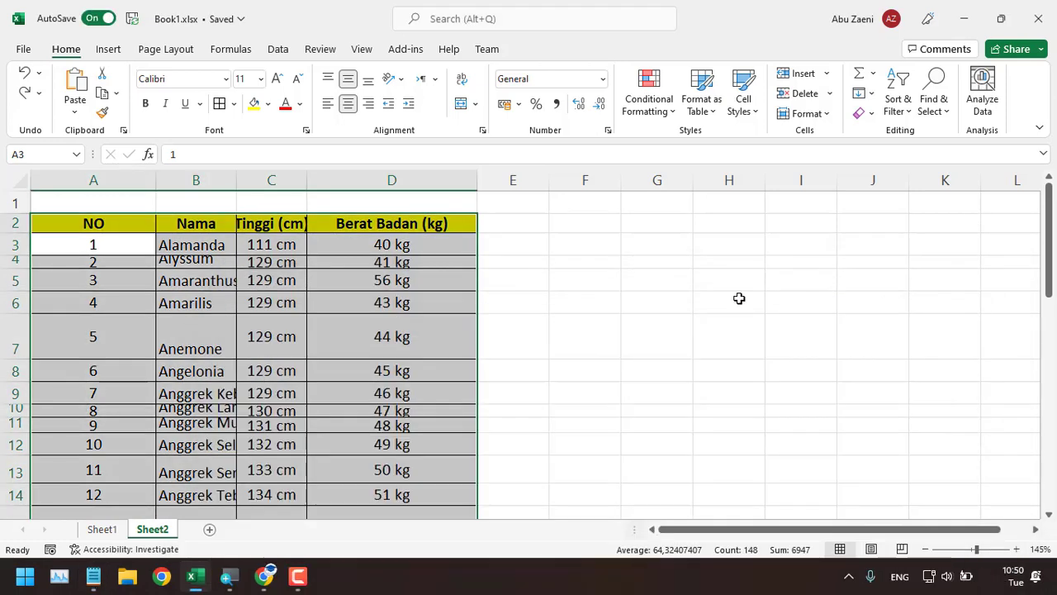
key("alt")
key("h")
key("o")
key("i")
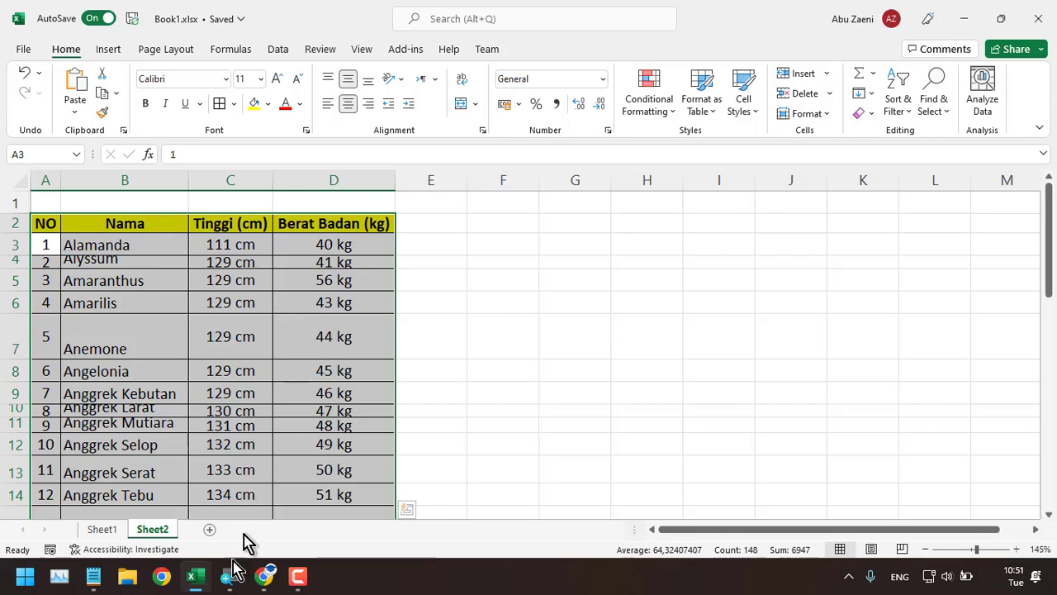
- Auto-fit the table's row heights with the Alt, H, O, A shortcut
left_click(93, 576)
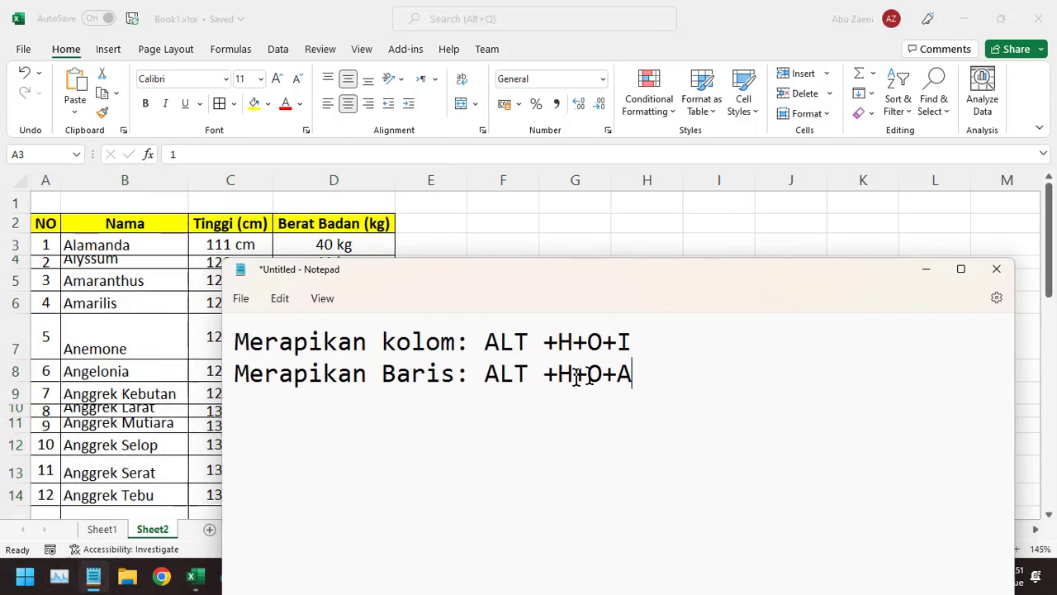
left_click(926, 270)
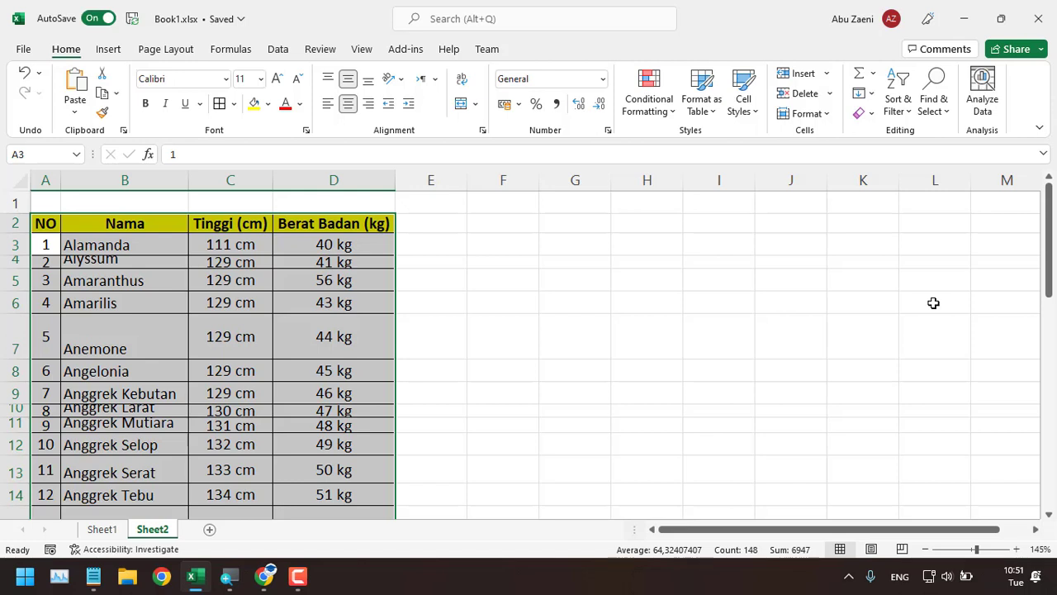
key("alt")
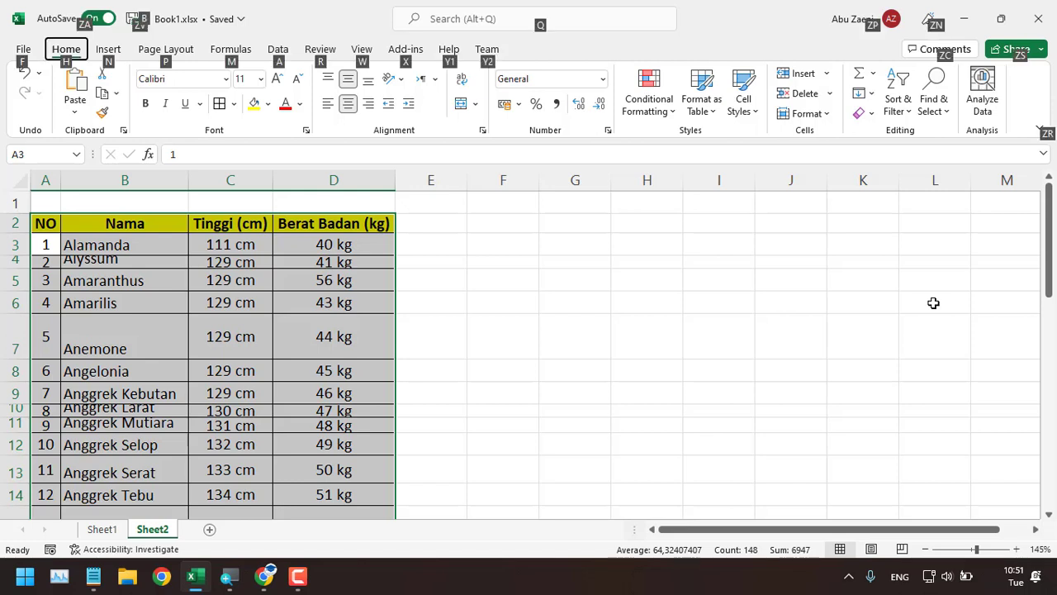
key("h")
key("o")
key("a")
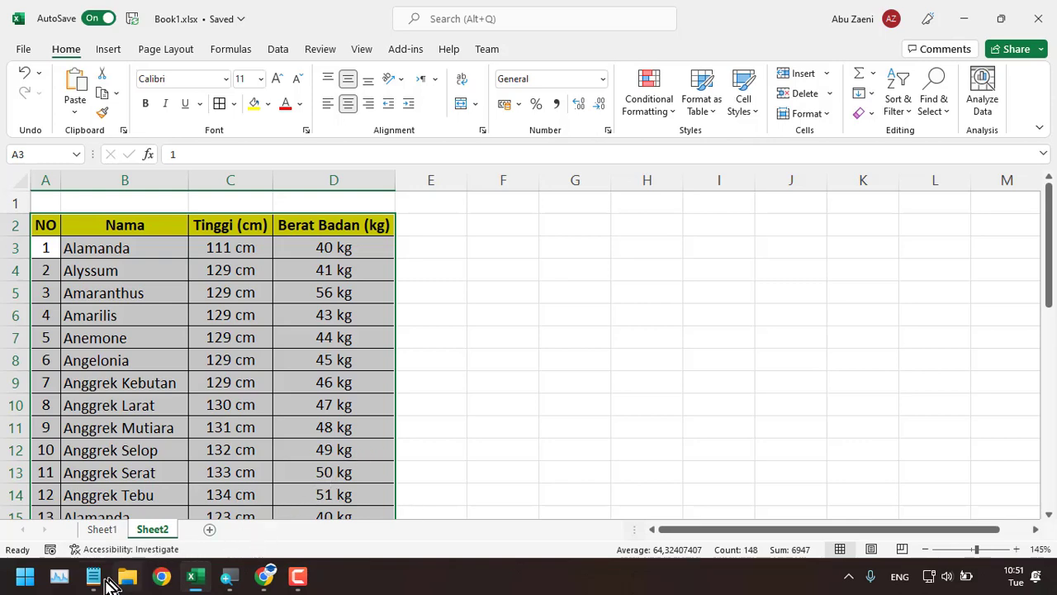
left_click(93, 575)
- Return to Excel and undo both the row height and column width auto-fits
key("alt+Tab")
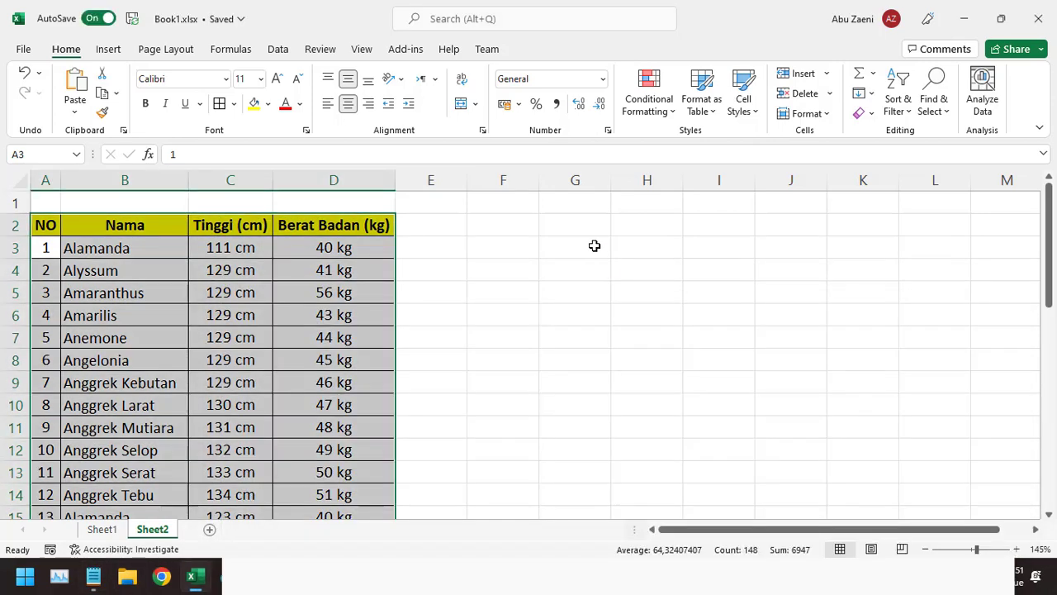
key("ctrl+z")
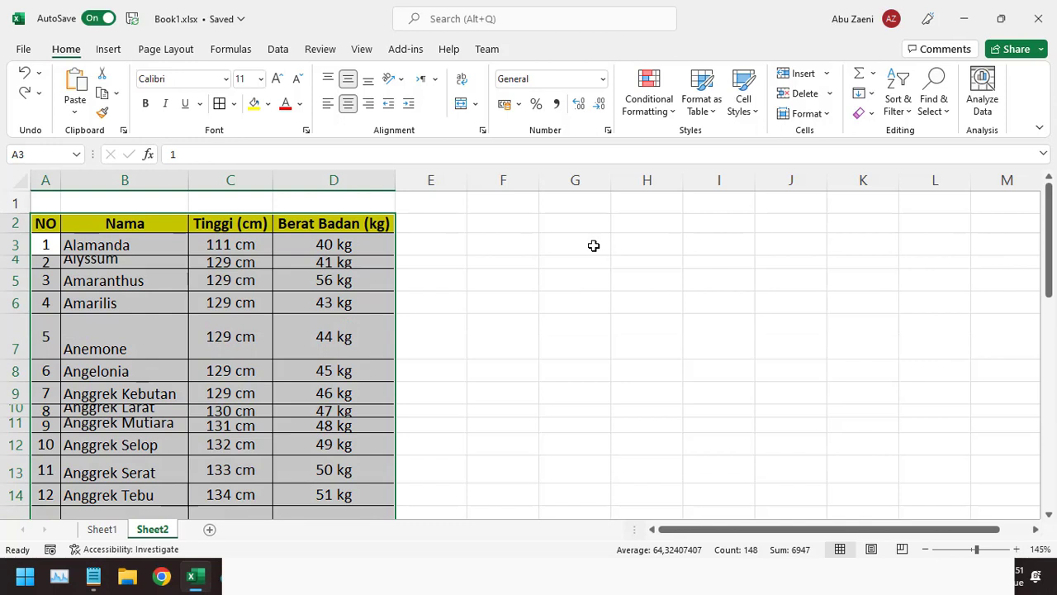
key("ctrl+z")
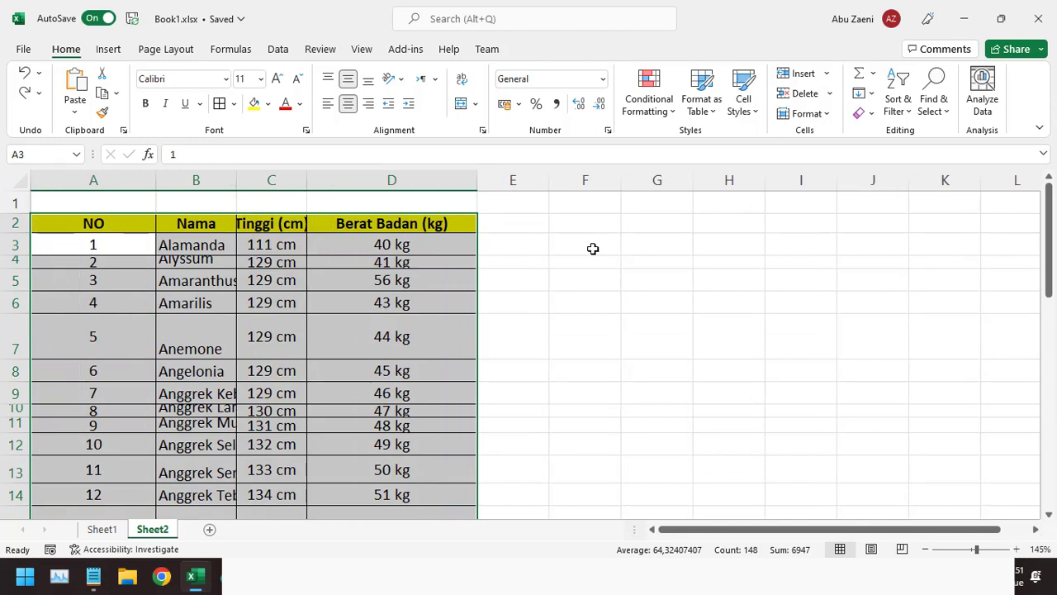
- Auto-fit the column widths with Alt, H, O, I, after backing out of fill colour
key("alt")
key("h")
key("h")
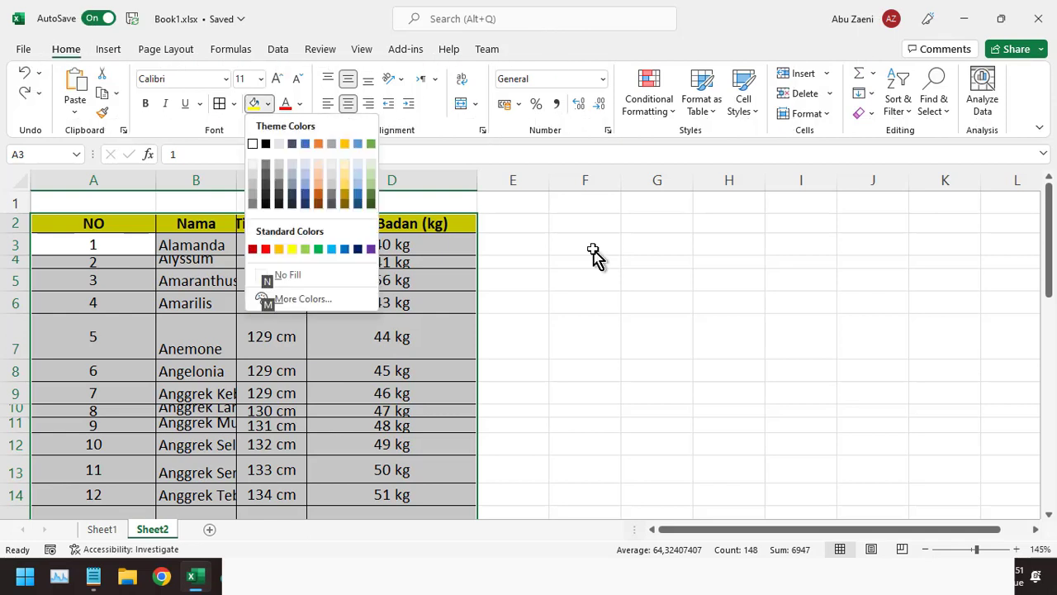
key("Escape")
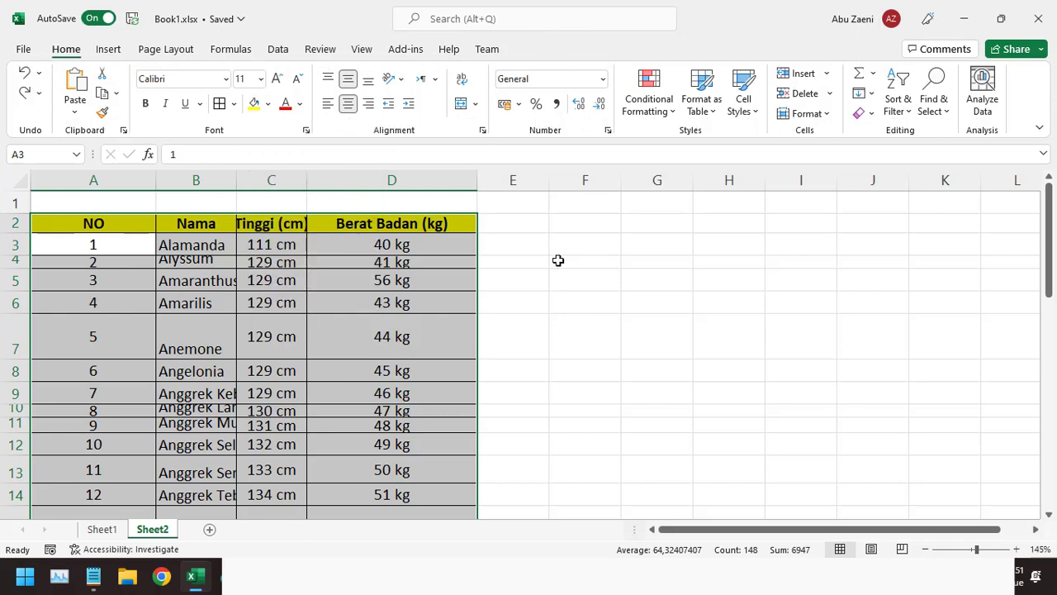
key("alt+h")
key("o")
key("i")
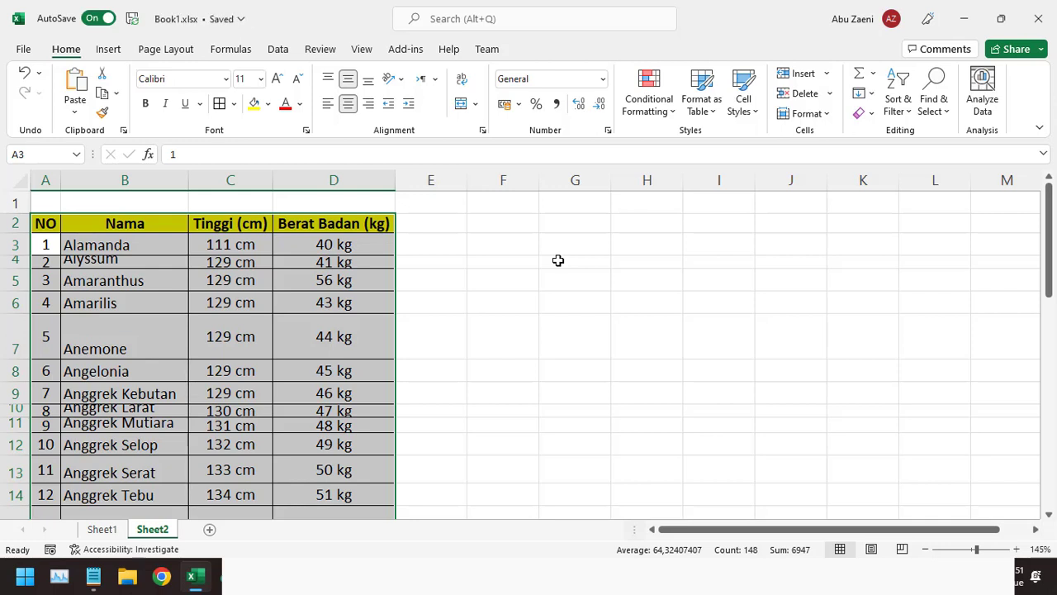
- Auto-fit the row heights with Alt, H, O, A
key("alt+h")
key("o")
key("a")
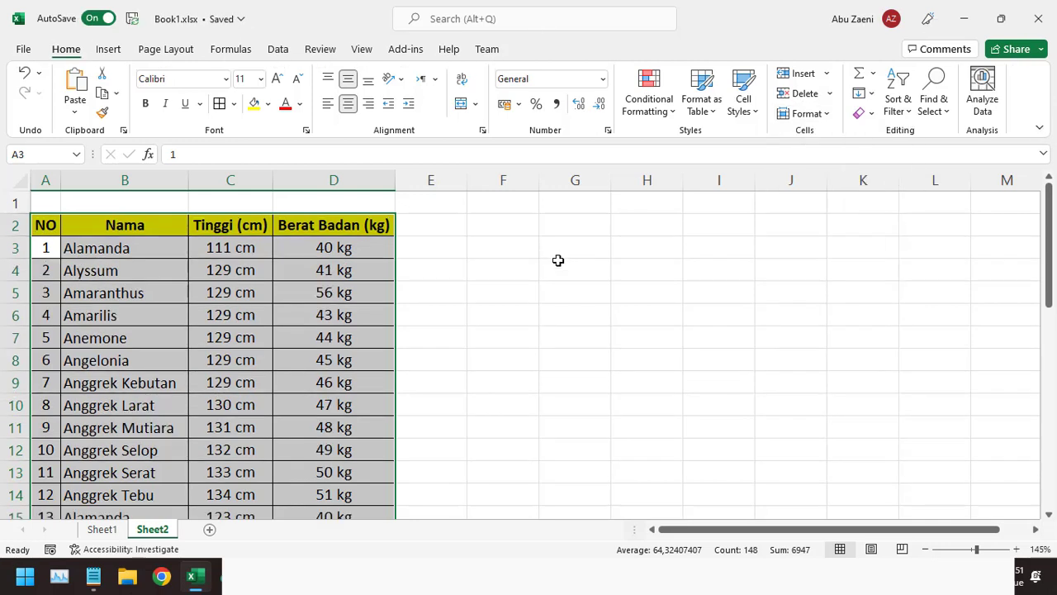
- Glance at the Notepad notes, then return to Excel and reopen Home > Format's AutoFit options
scroll(303, 360, "down", 2)
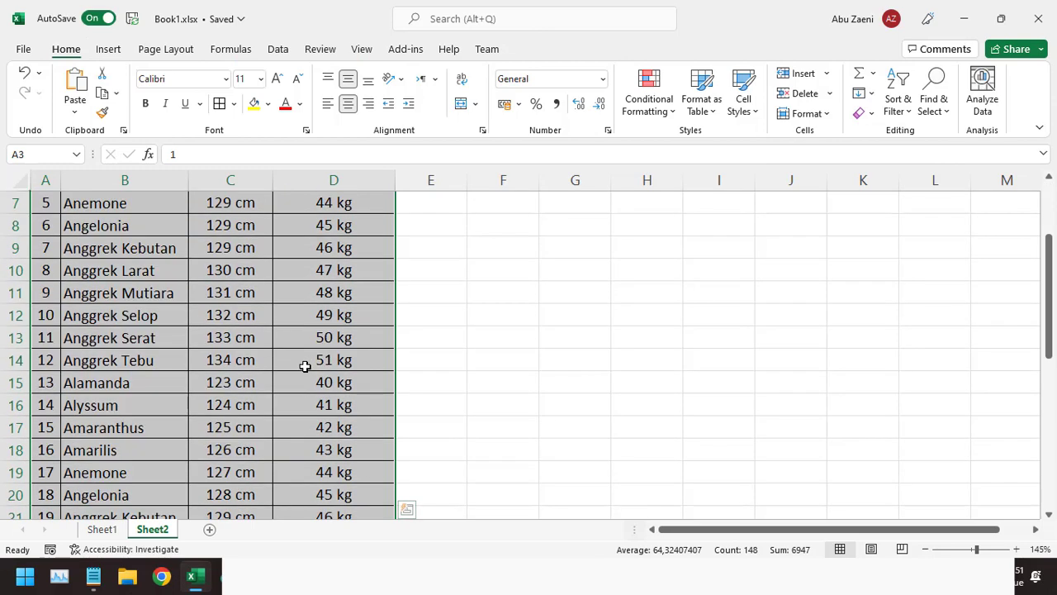
scroll(307, 366, "up", 2)
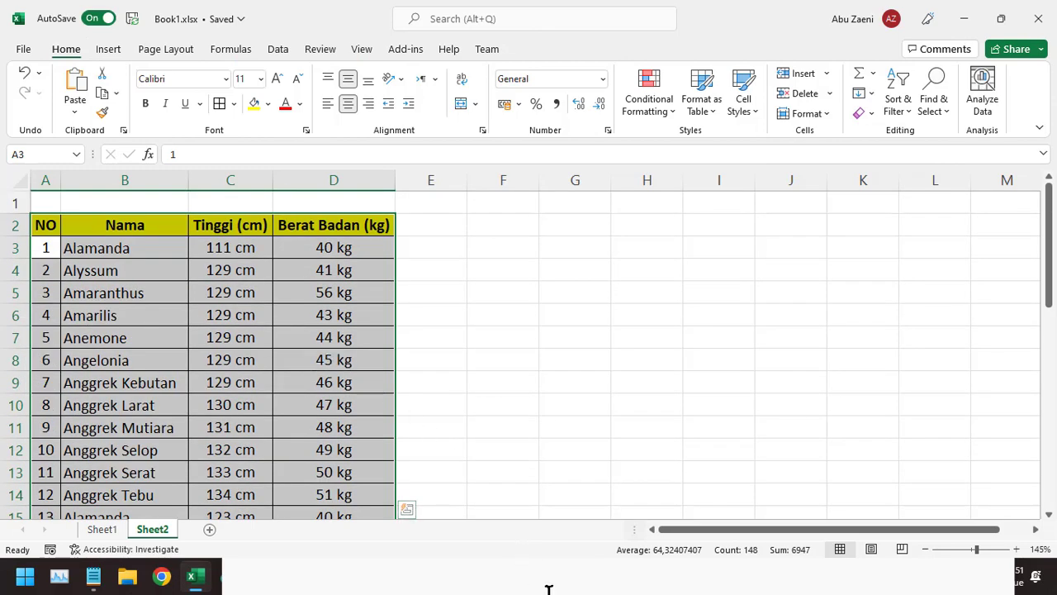
key("alt+Tab")
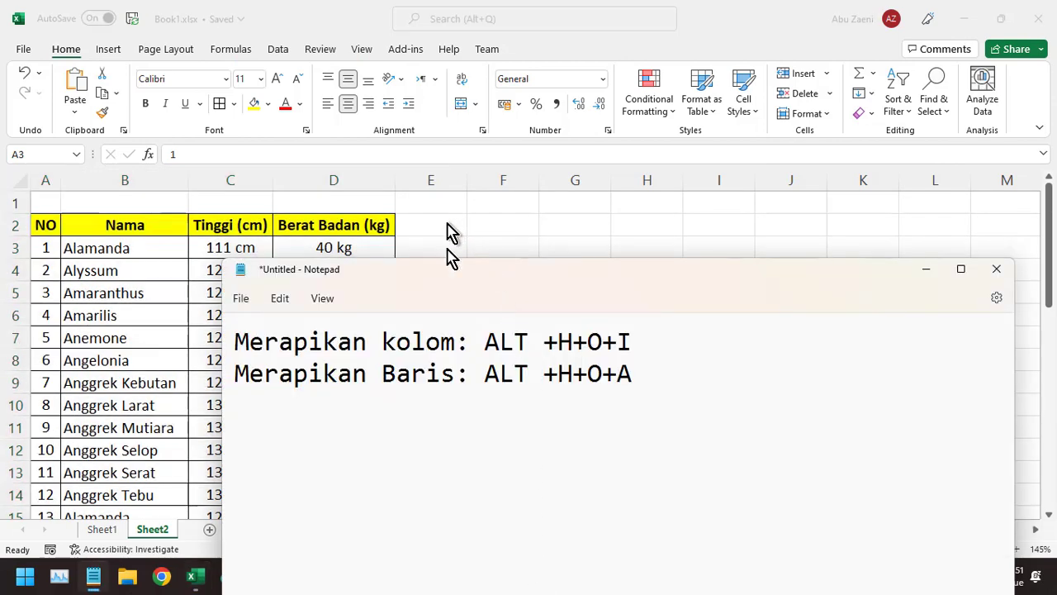
left_click(830, 123)
left_click(828, 118)
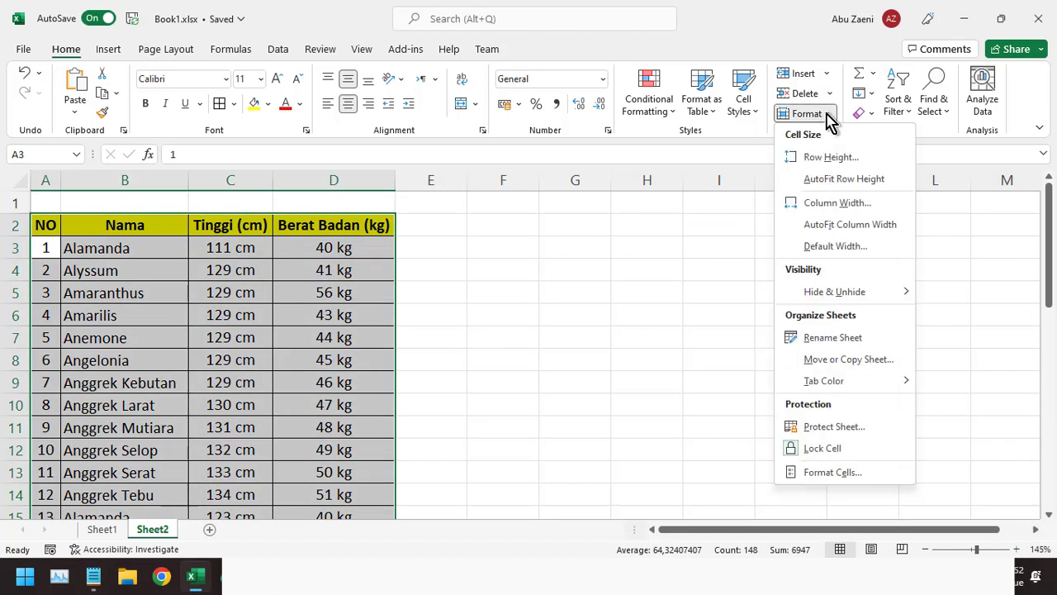